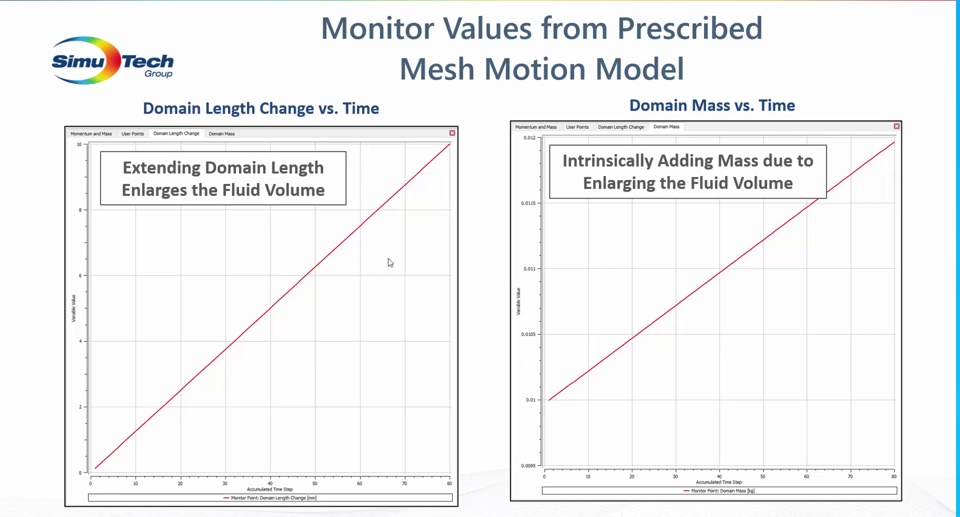
Step: Advance to the 'Mesh Motion Driven by Expressions for Mass Source' slide
key(Right)
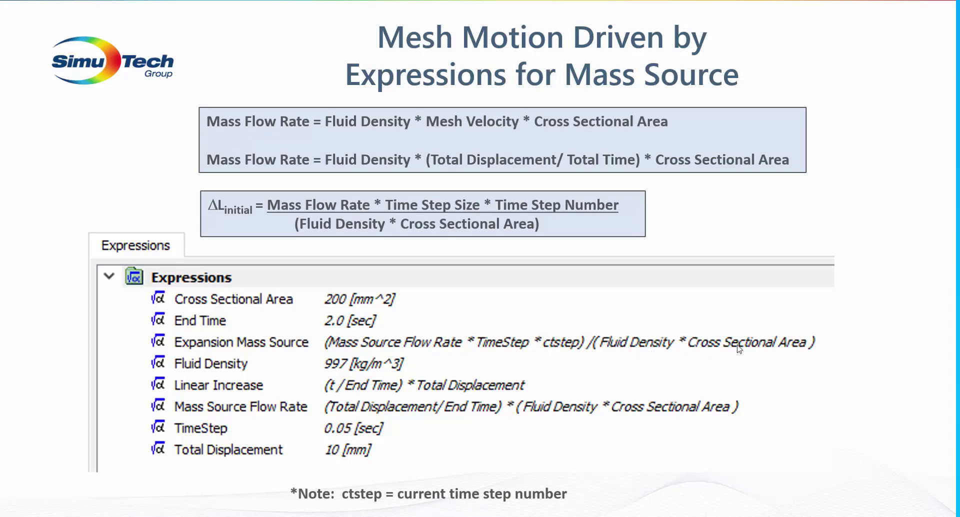
Step: Advance to the 'Creating Mass Source on Low Y Face Boundary (Wall)' slide
click(690, 218)
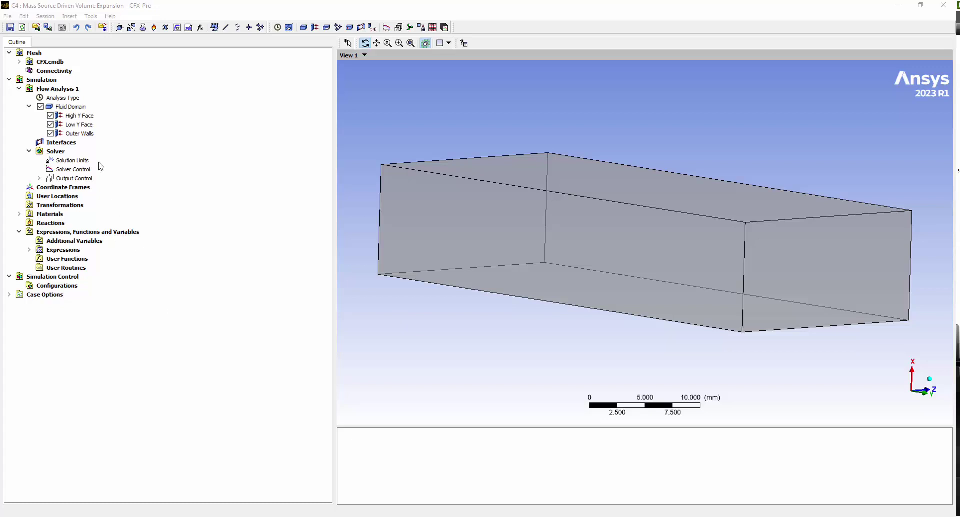
double_click(55, 98)
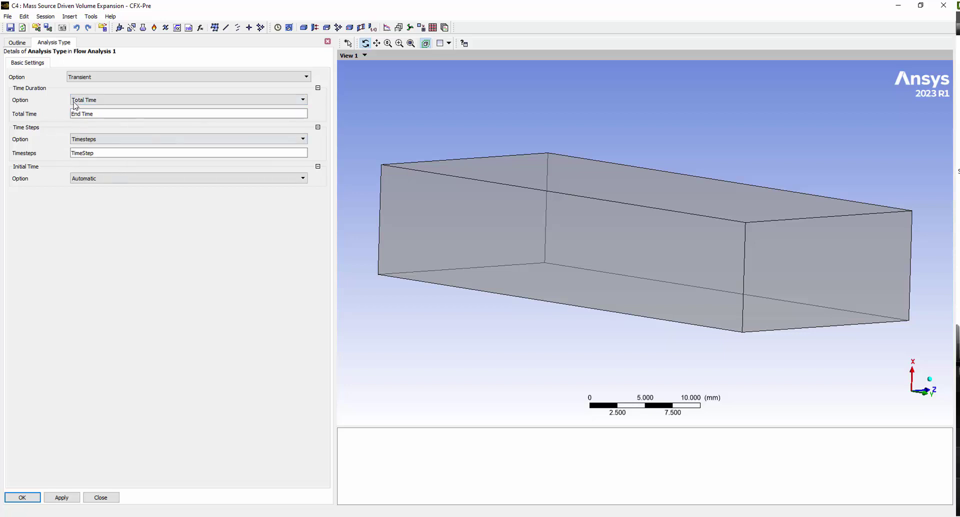
right_click(113, 114)
click(102, 115)
right_click(102, 114)
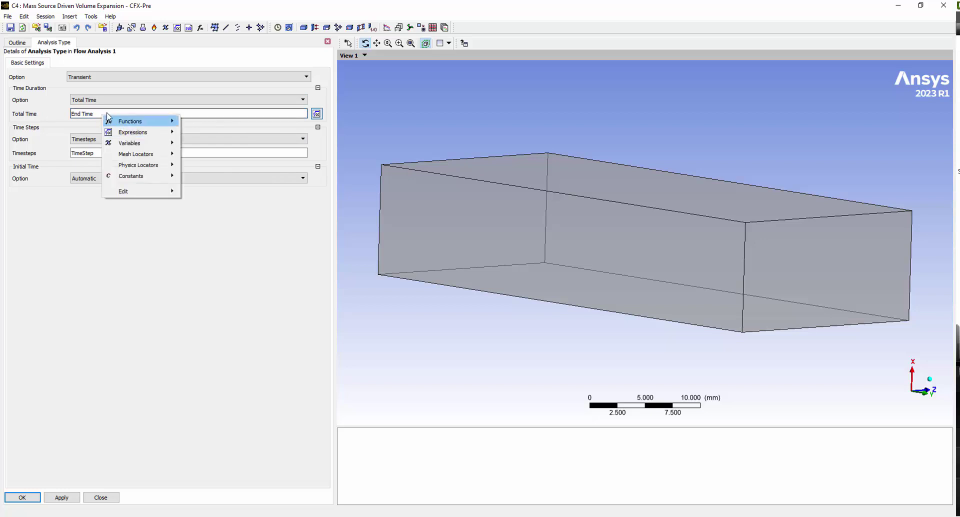
mouse_move(128, 136)
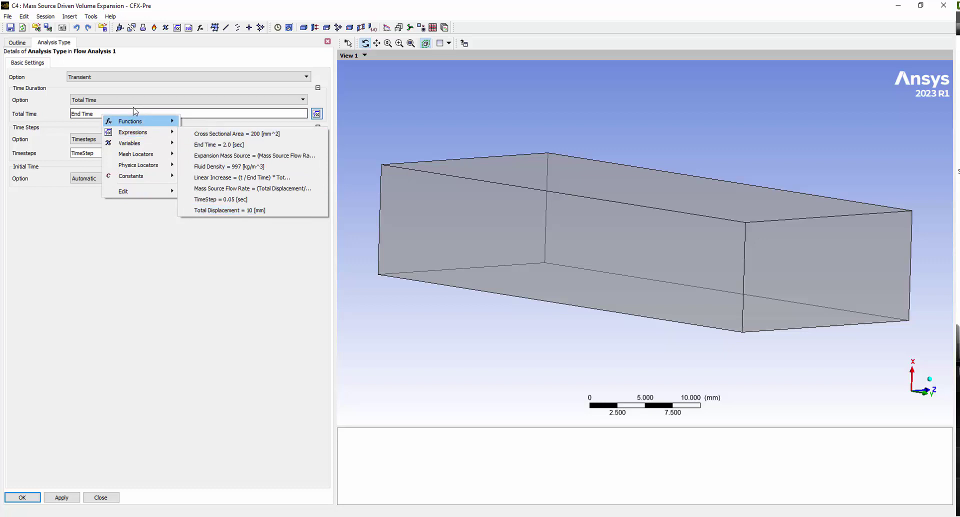
click(111, 99)
click(112, 98)
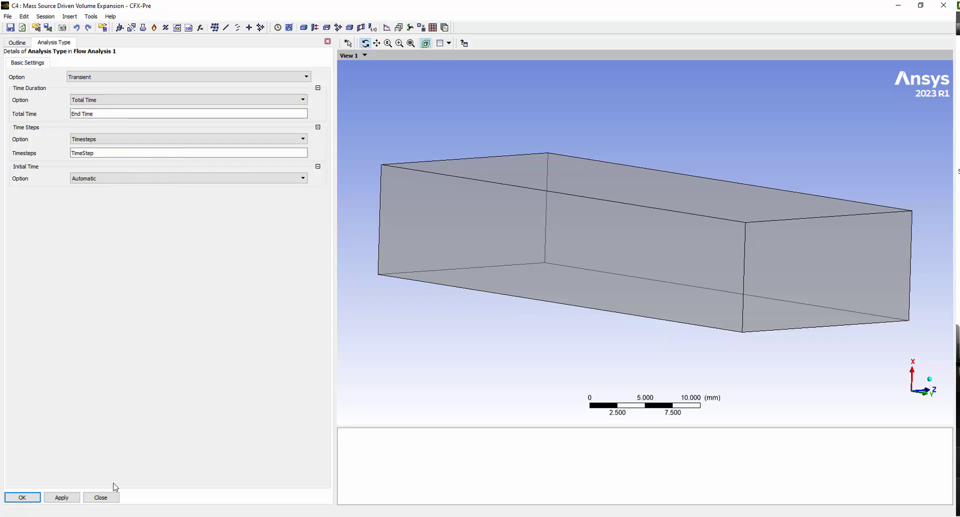
click(102, 497)
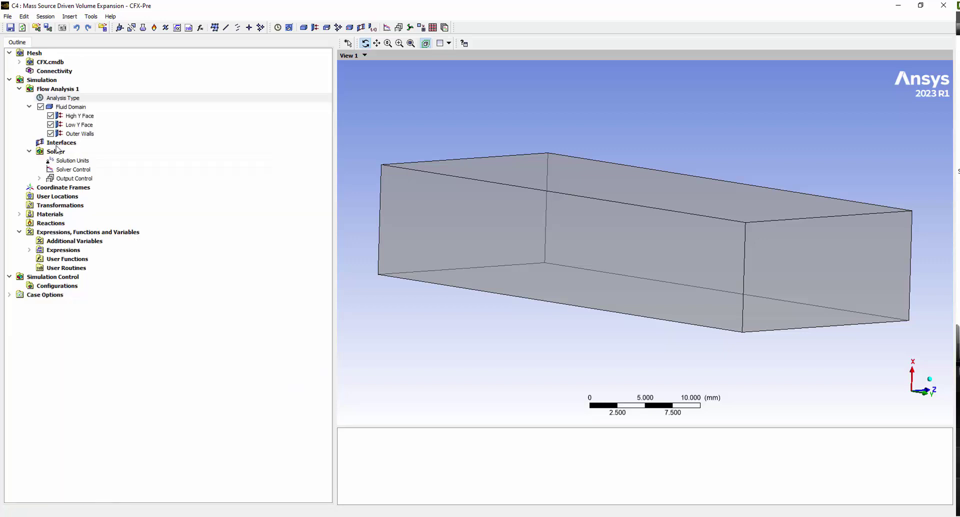
double_click(70, 107)
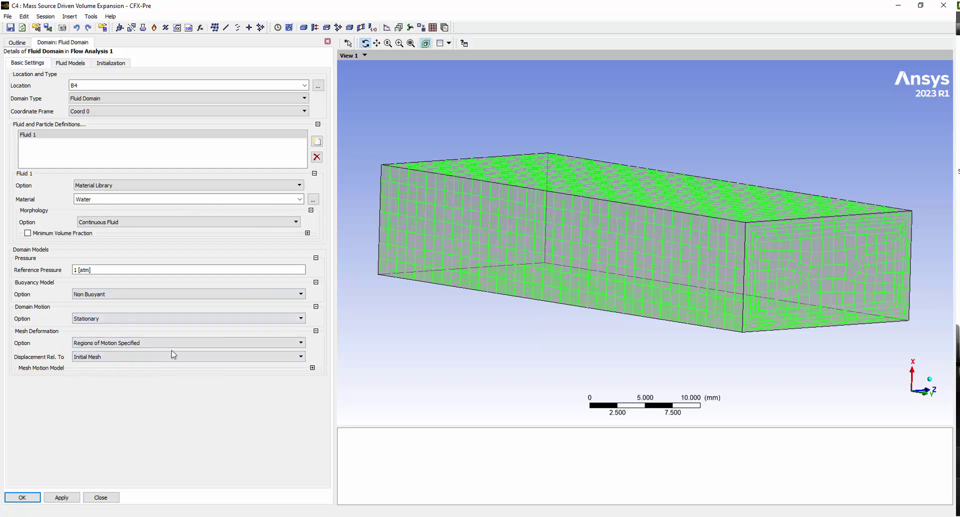
click(136, 344)
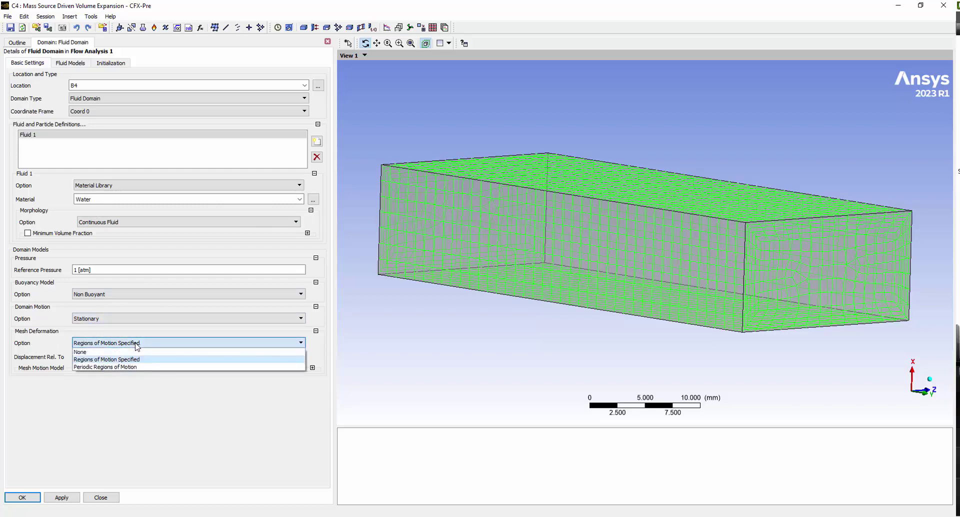
click(131, 359)
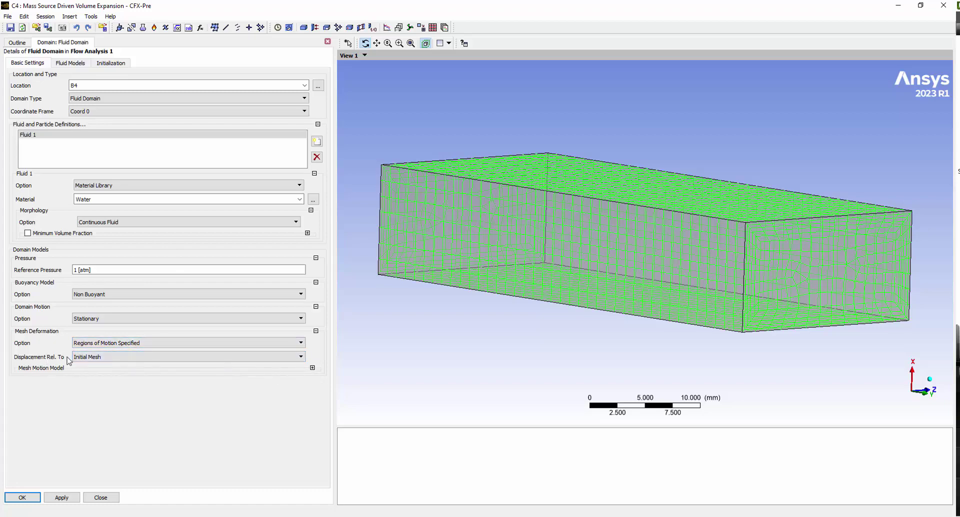
click(312, 368)
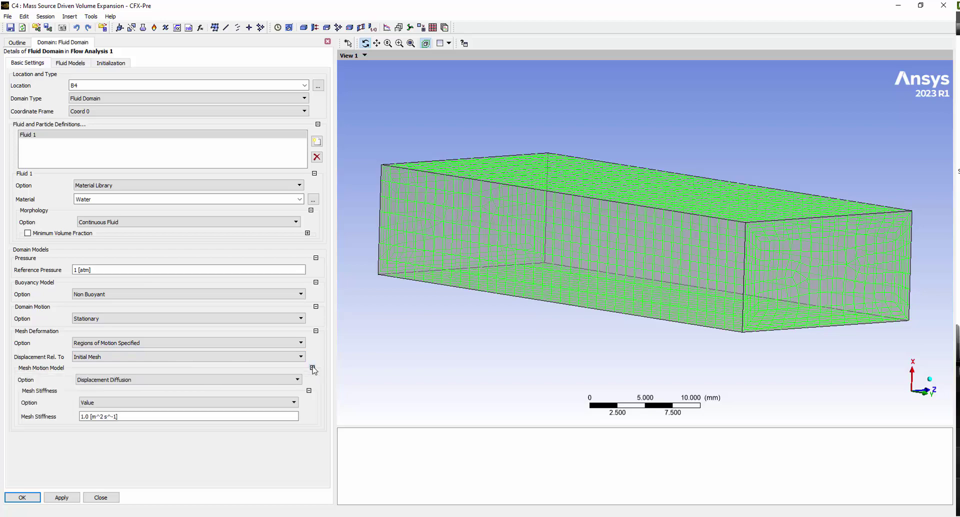
click(85, 381)
click(89, 390)
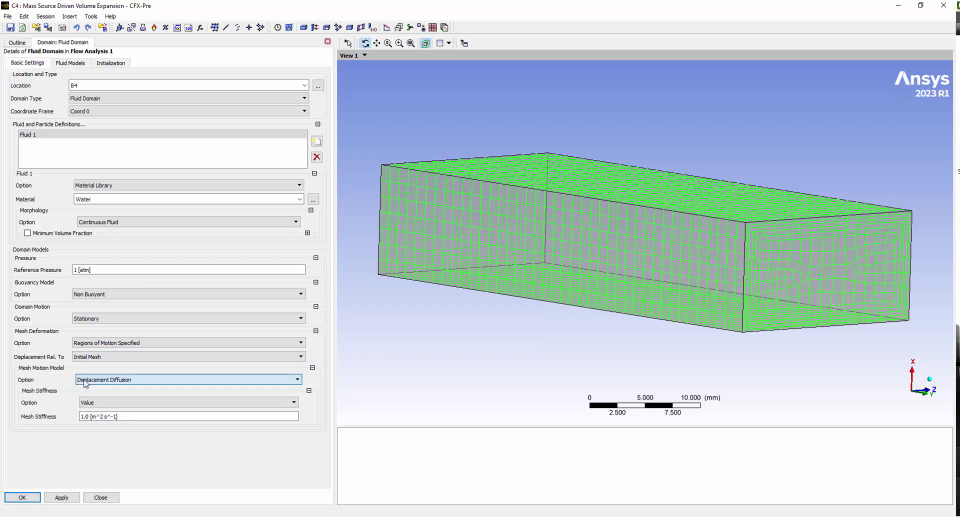
click(93, 404)
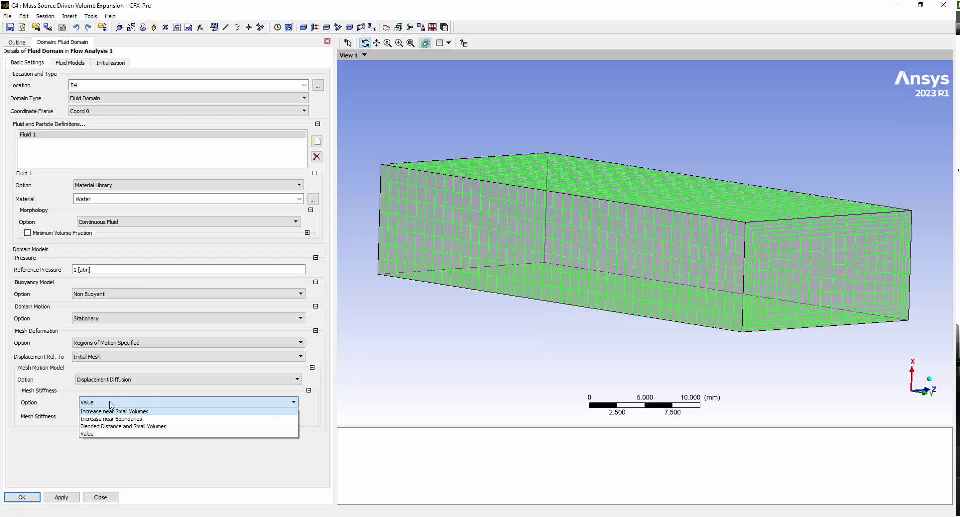
click(92, 434)
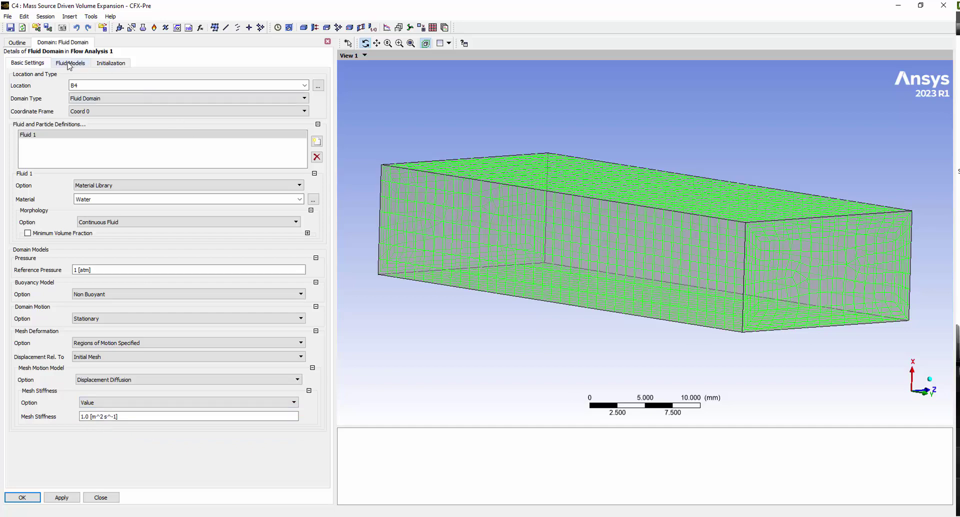
click(69, 64)
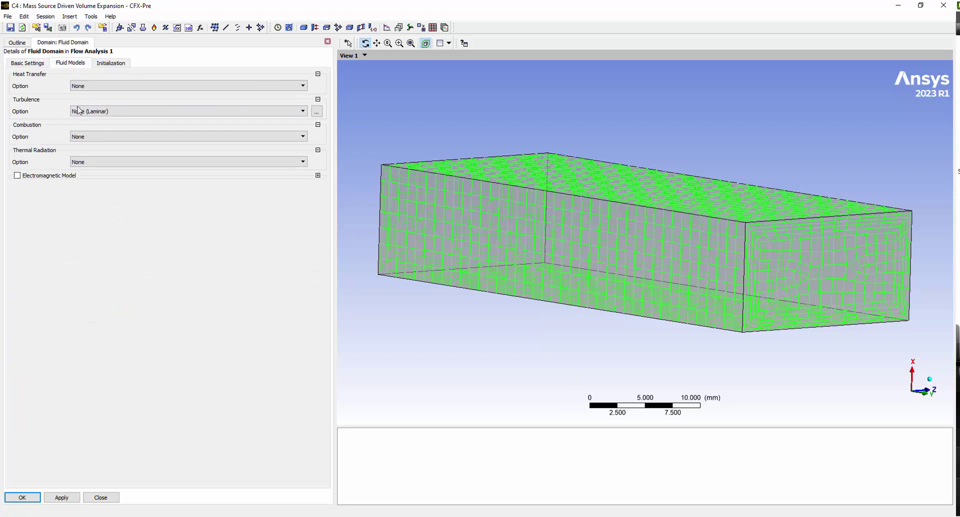
click(109, 64)
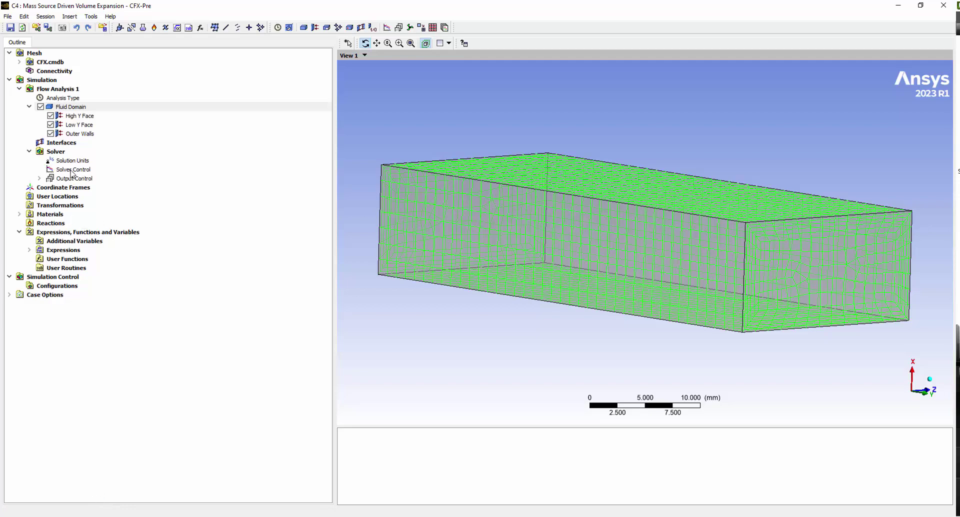
double_click(72, 170)
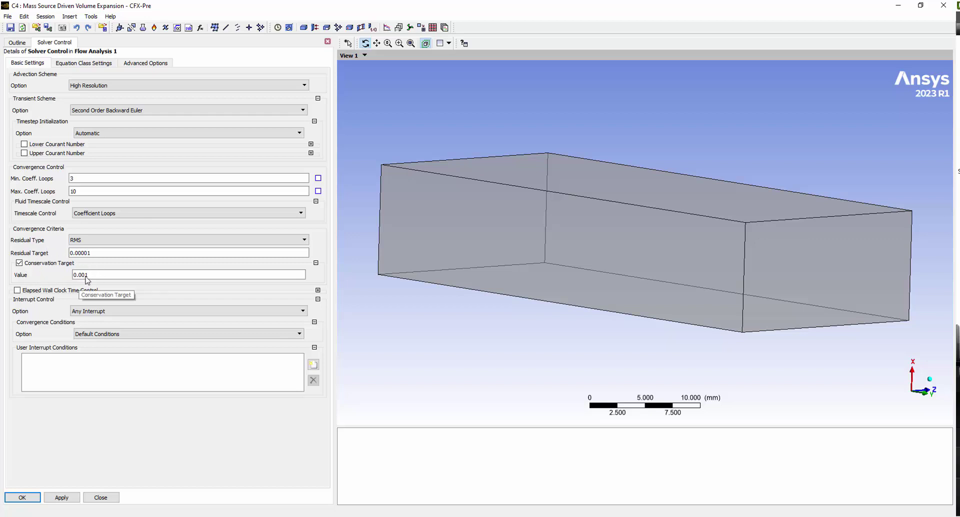
click(84, 64)
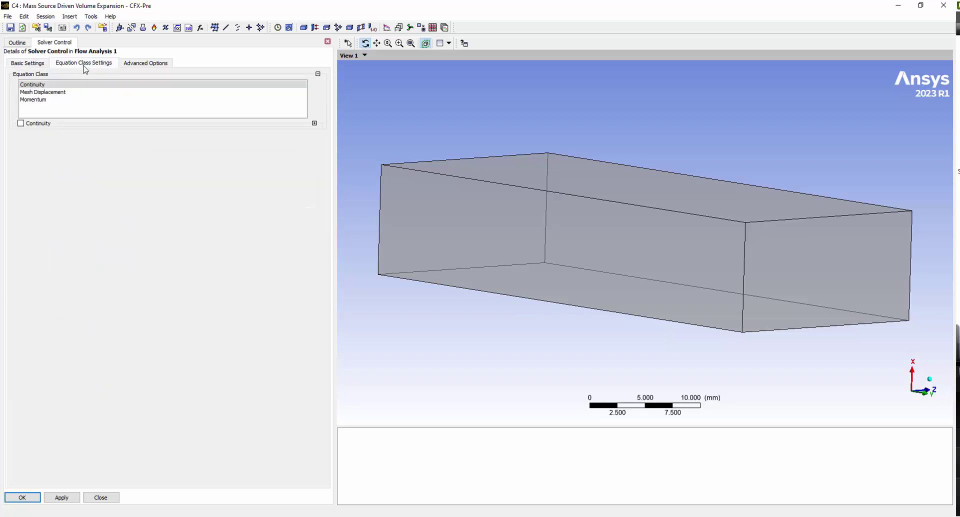
click(42, 93)
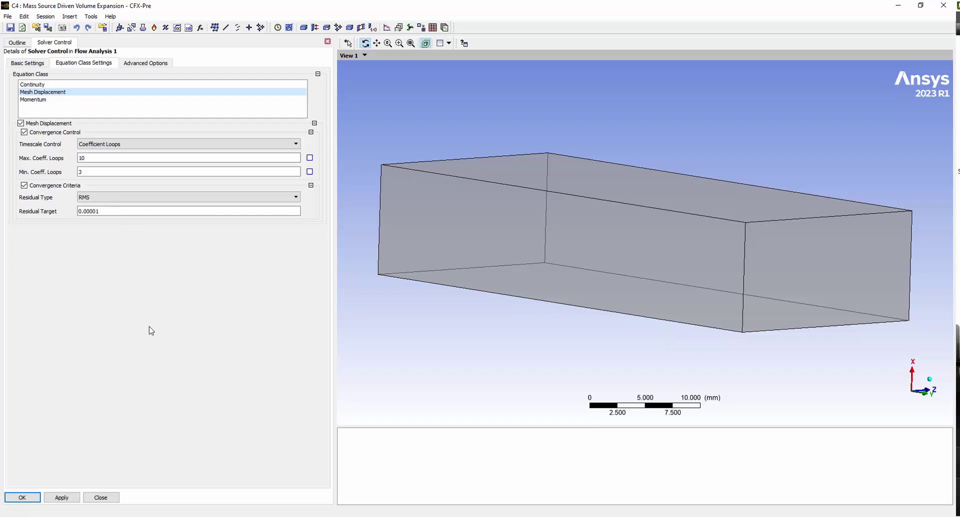
click(93, 497)
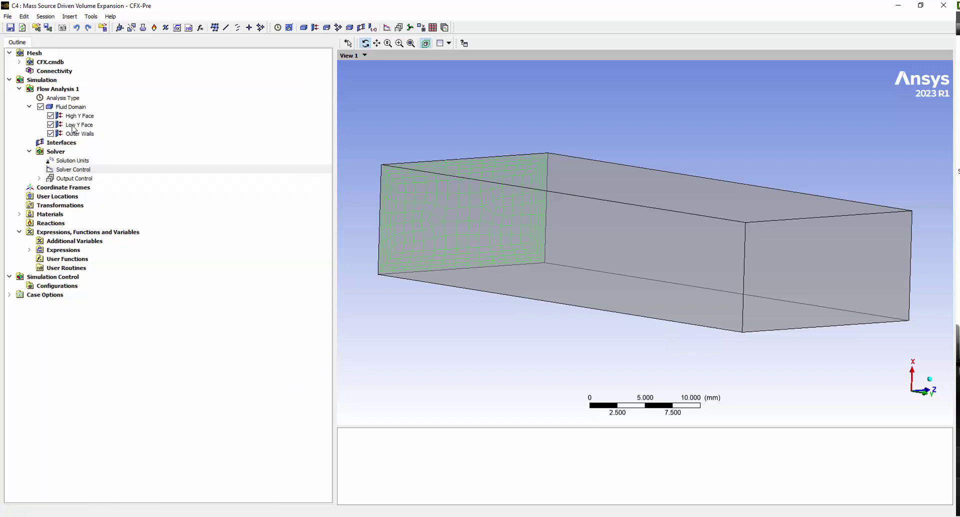
Step: Open the Low Y Face boundary and review its Boundary Details and Sources settings
click(73, 127)
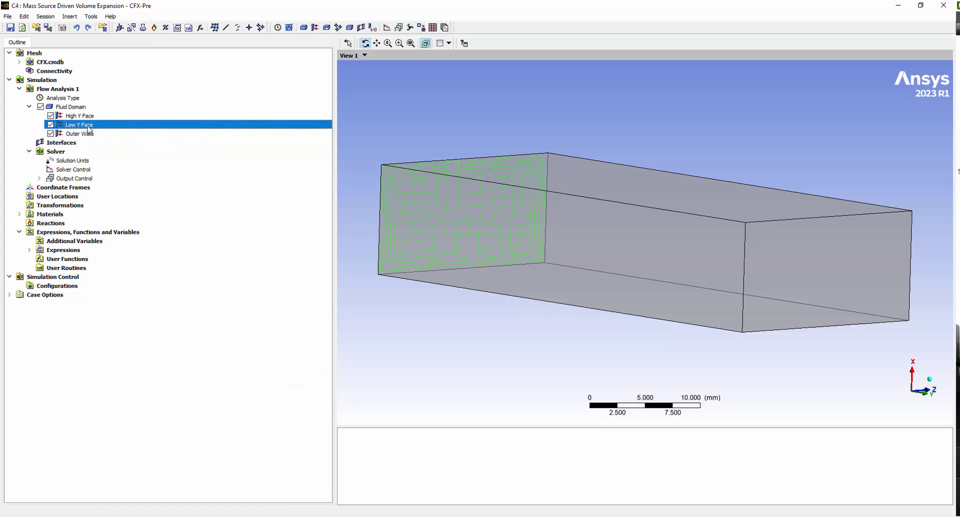
double_click(88, 125)
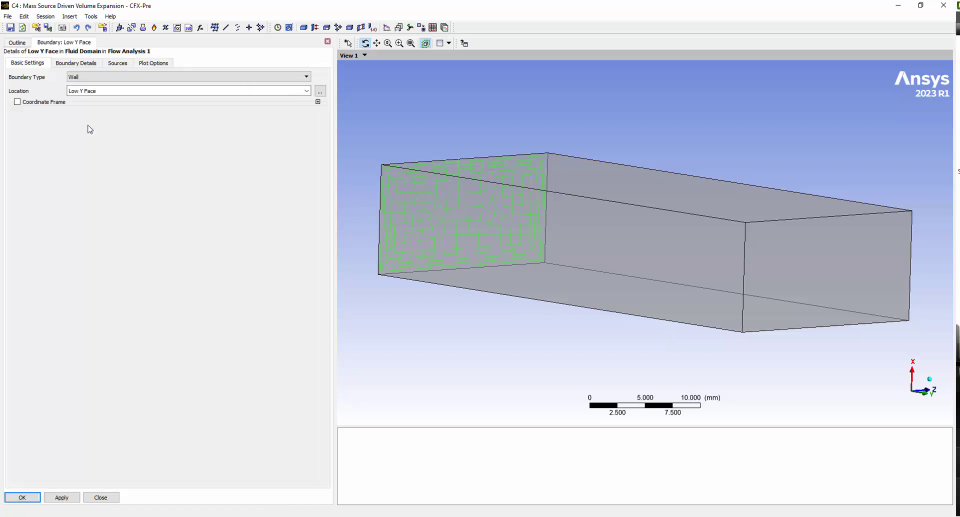
click(72, 65)
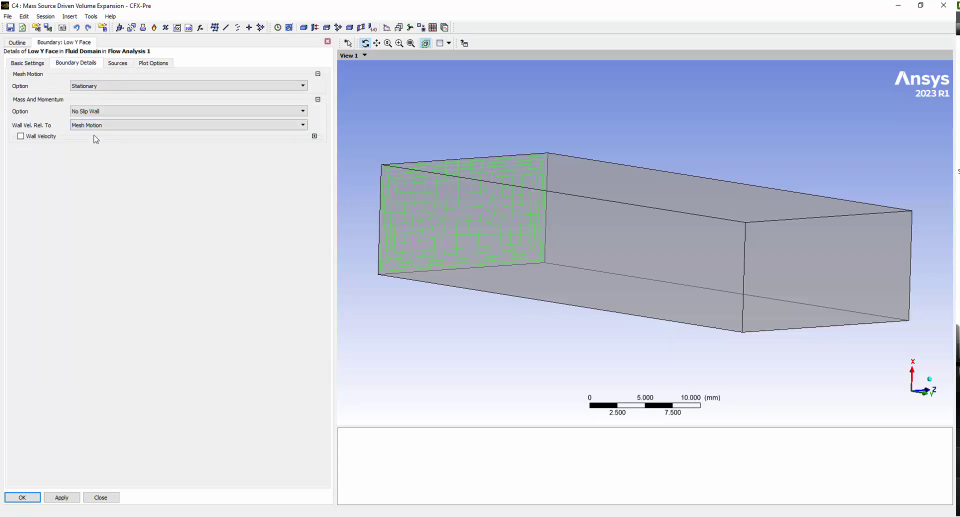
click(113, 64)
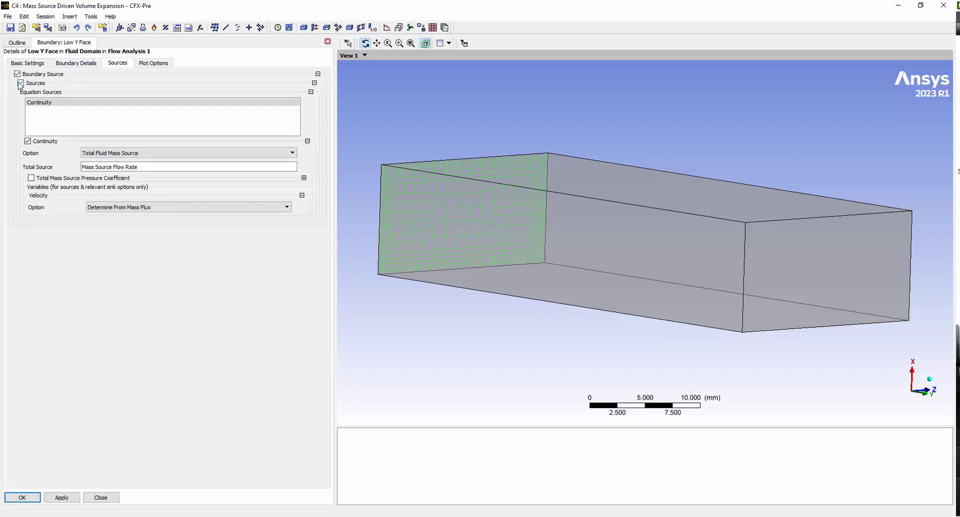
Step: Keep the continuity source as Total Fluid Mass Source with Total Source left unchanged
click(104, 155)
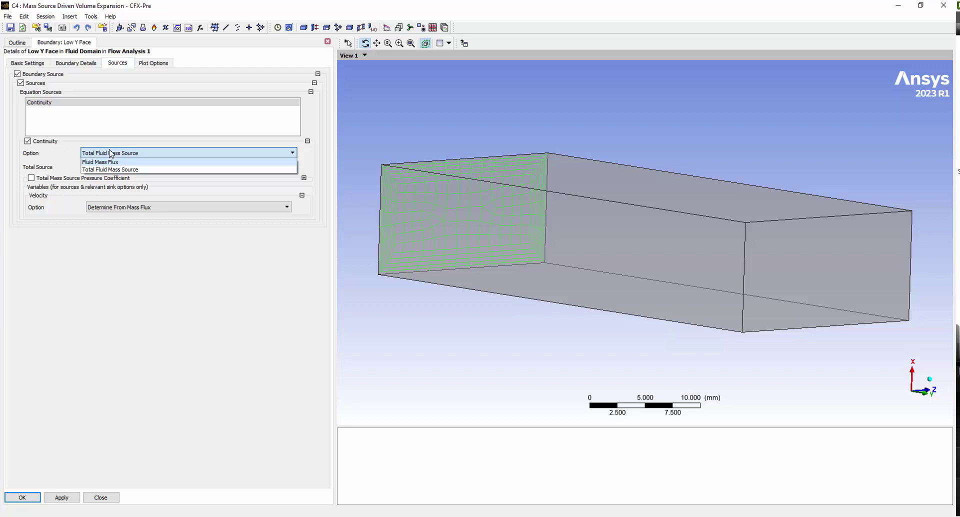
click(109, 161)
click(110, 153)
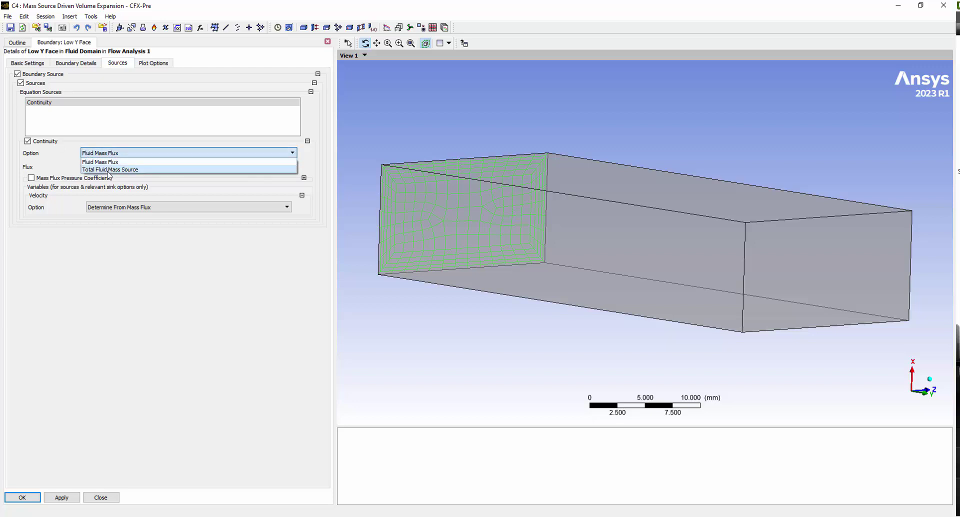
click(109, 169)
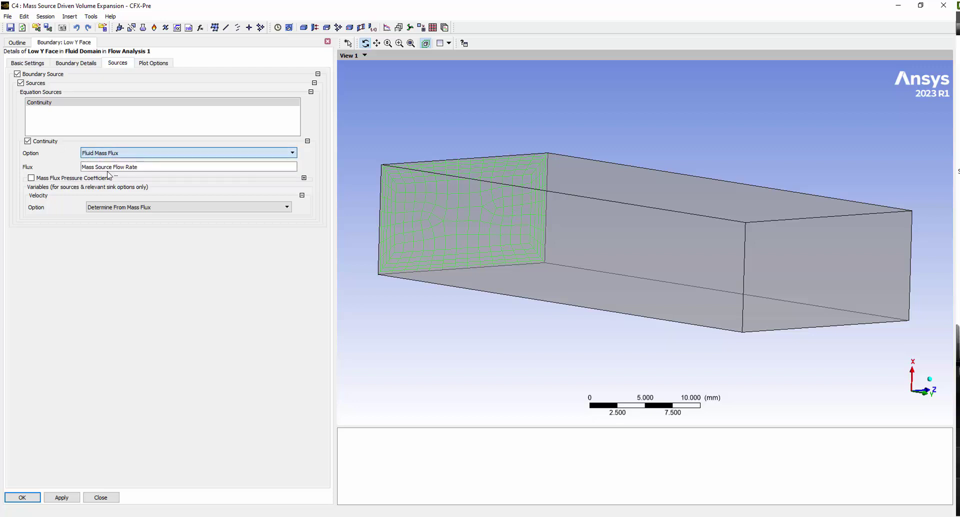
click(152, 169)
right_click(152, 169)
mouse_move(169, 187)
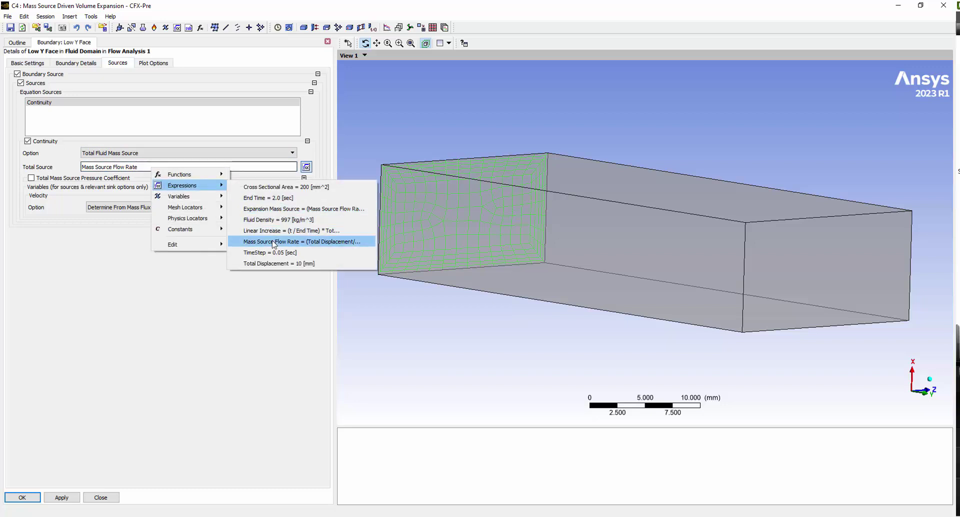
click(144, 165)
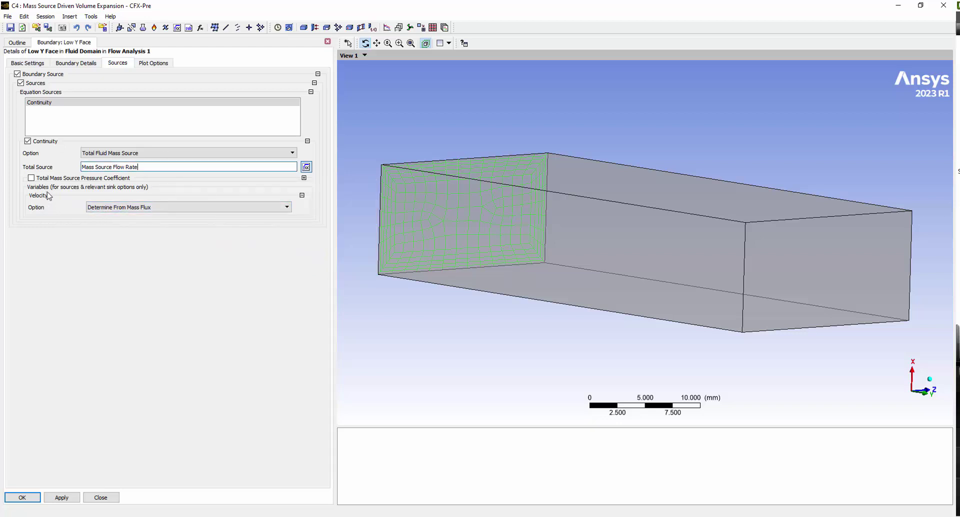
Step: Keep velocity as Determine From Mass Flux, close the editor, and expand Expressions
click(106, 209)
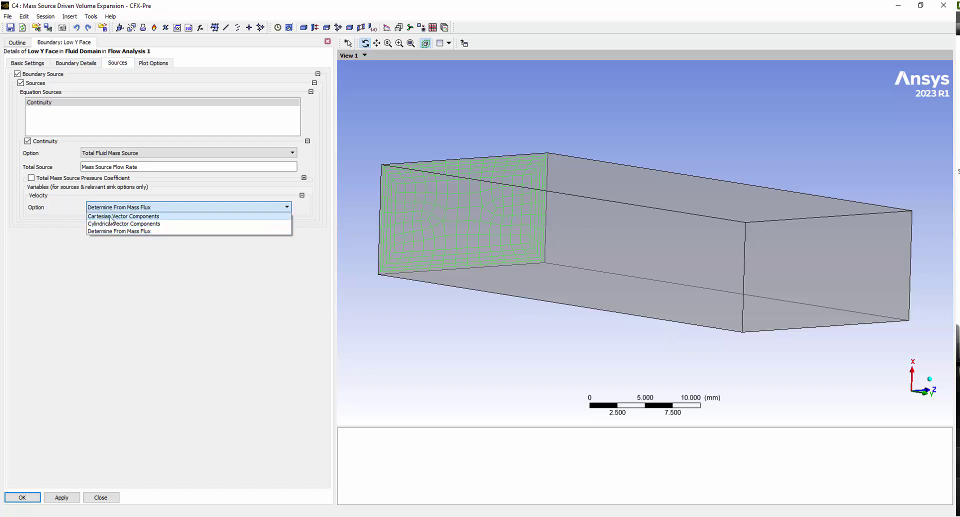
click(110, 217)
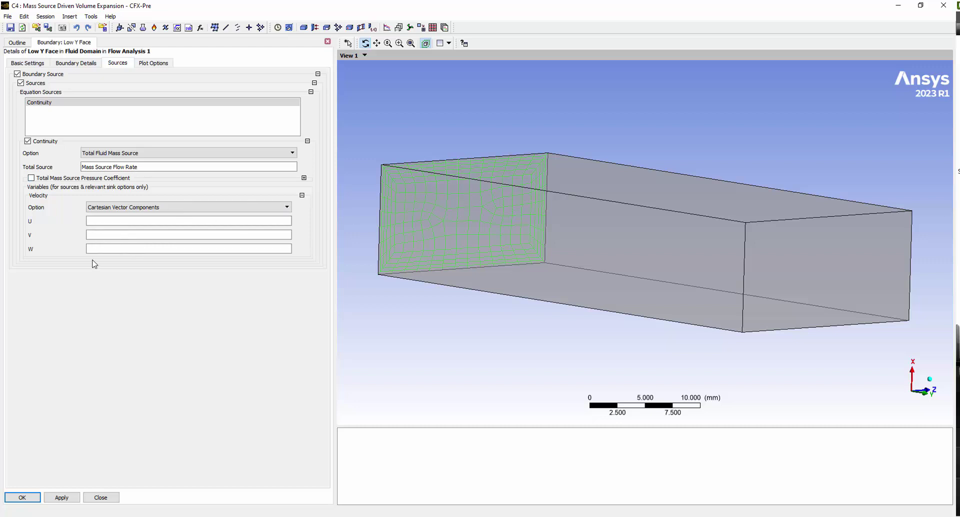
click(110, 208)
click(111, 231)
click(103, 498)
click(29, 250)
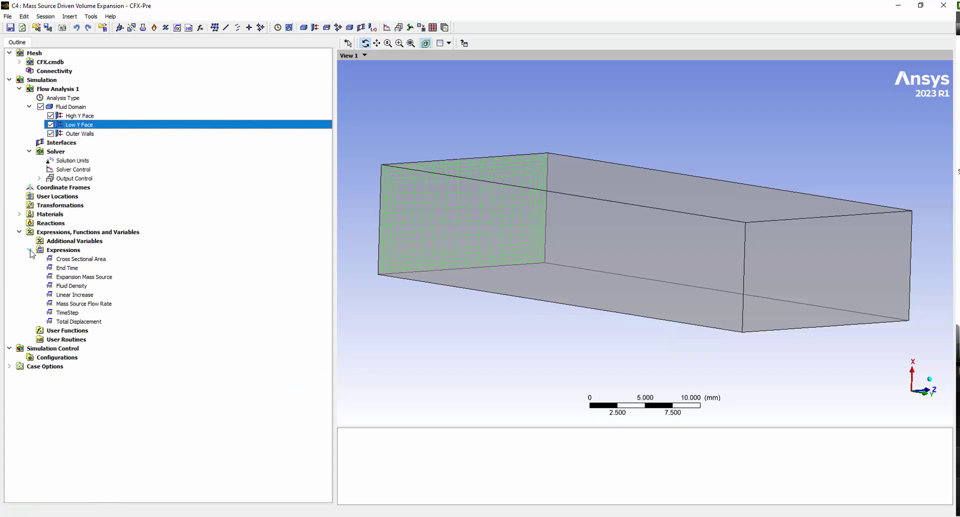
double_click(71, 252)
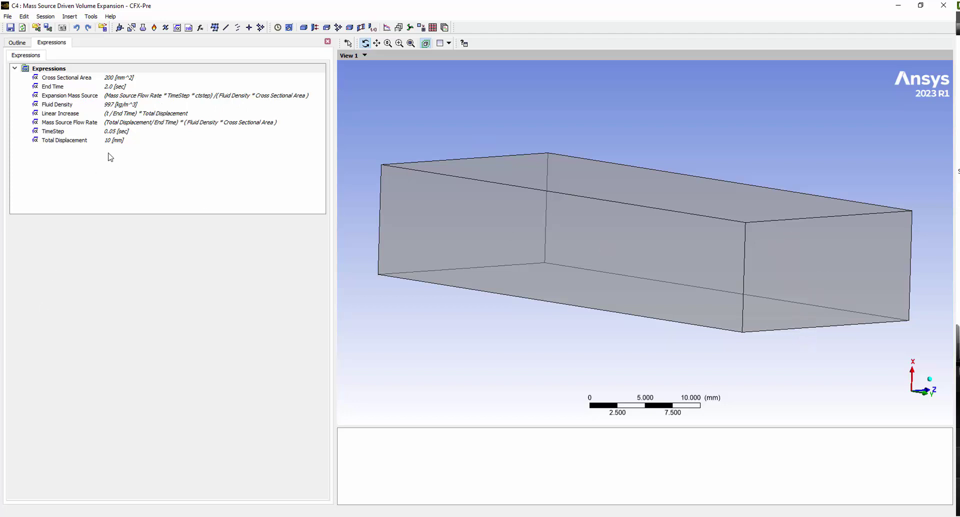
click(18, 42)
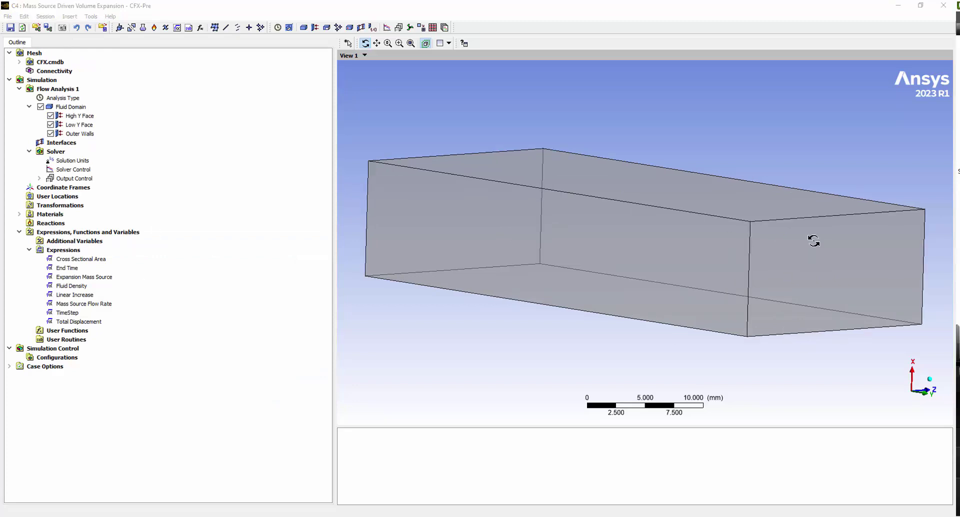
Step: Close CFX-Pre and open the Solution cell of the mass source case
click(7, 16)
click(30, 133)
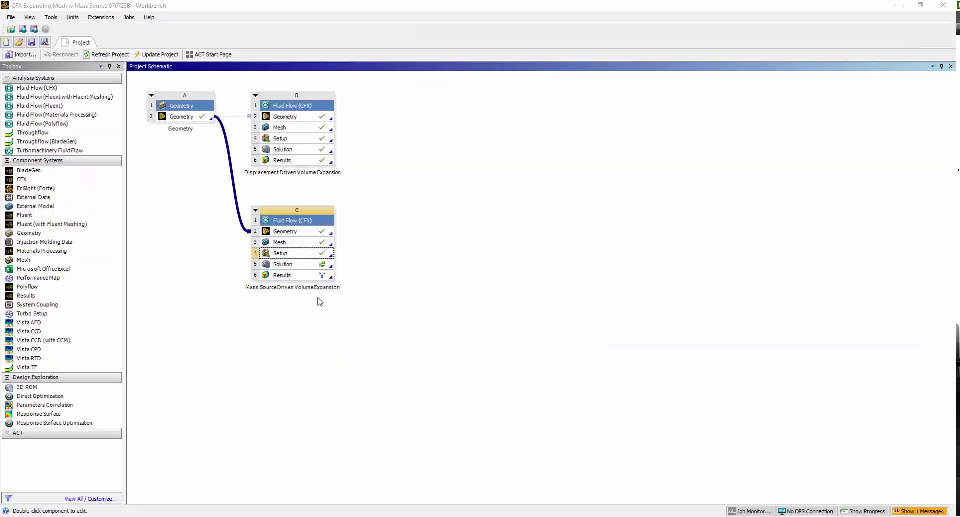
double_click(291, 266)
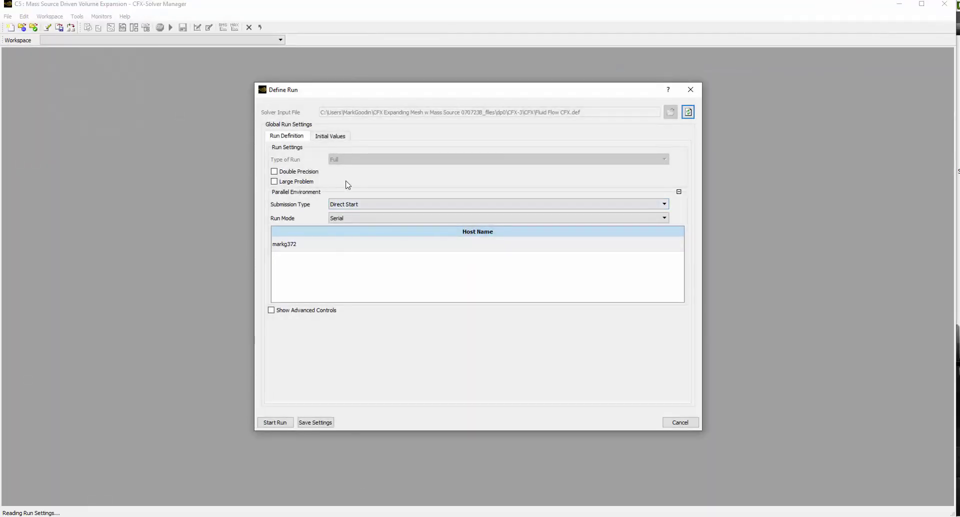
Step: Start a double-precision Intel MPI Local Parallel run on 3 partitions from Initial Conditions
click(275, 171)
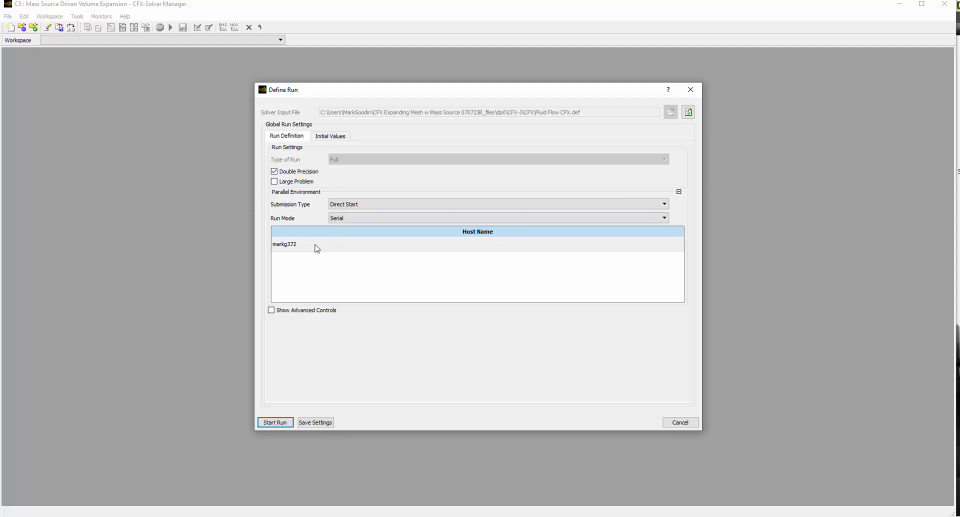
click(340, 218)
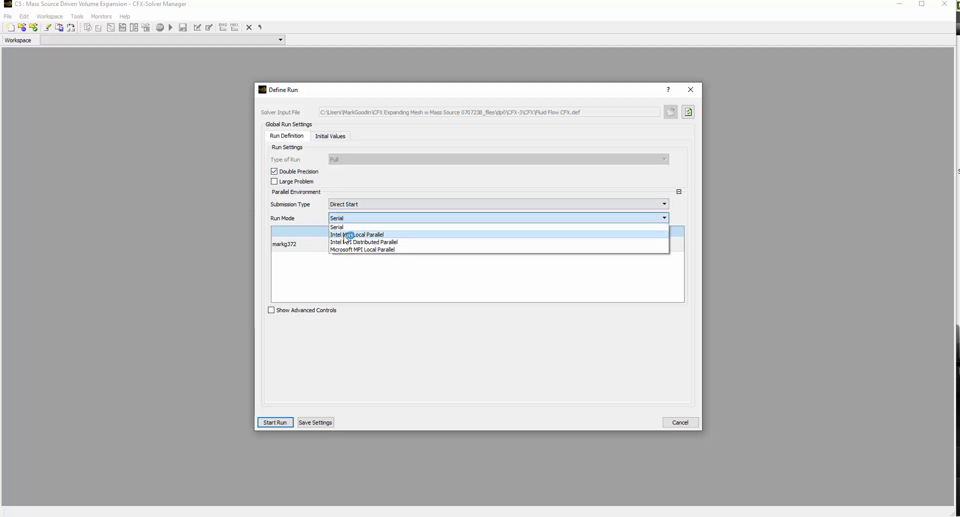
click(350, 234)
double_click(315, 250)
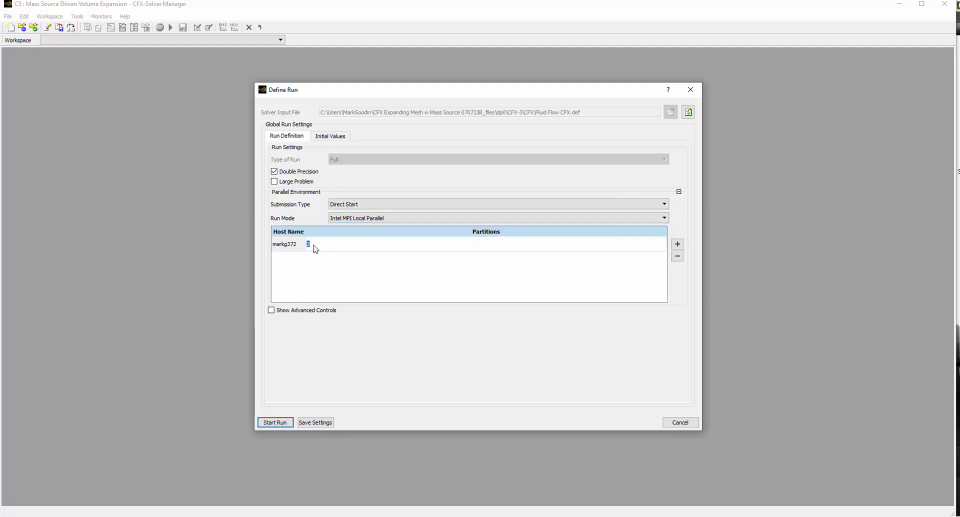
text(3)
click(331, 136)
click(330, 150)
click(349, 182)
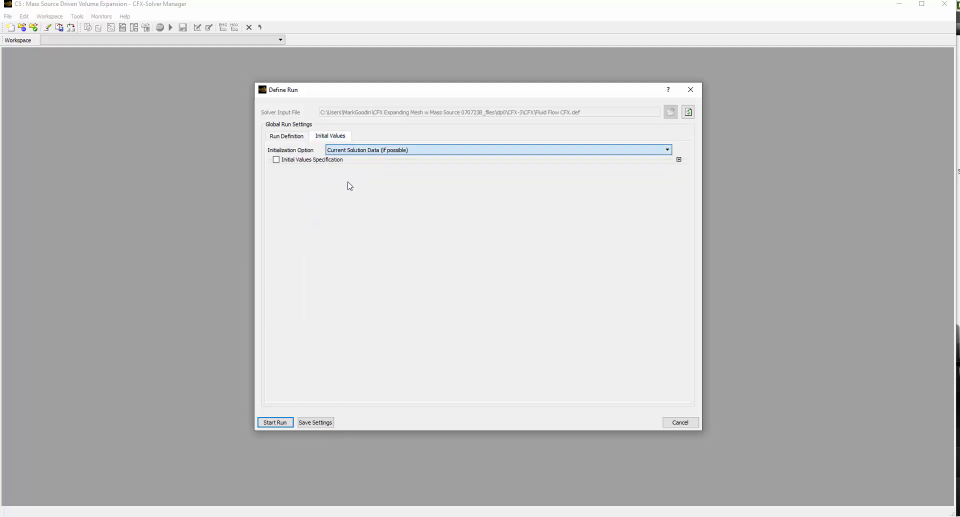
click(278, 423)
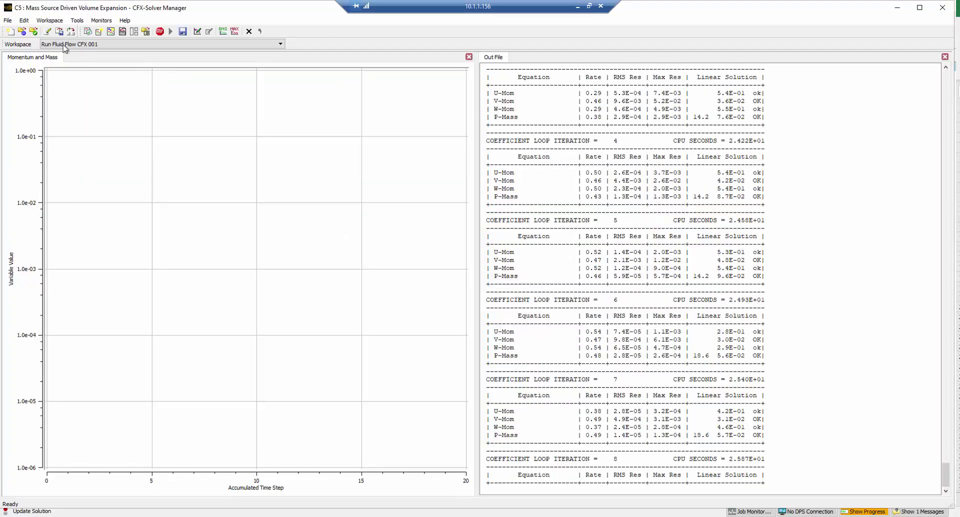
Step: Load the 070723A.mst workspace layout from the recent user_files folder, confirming the replacement
click(49, 20)
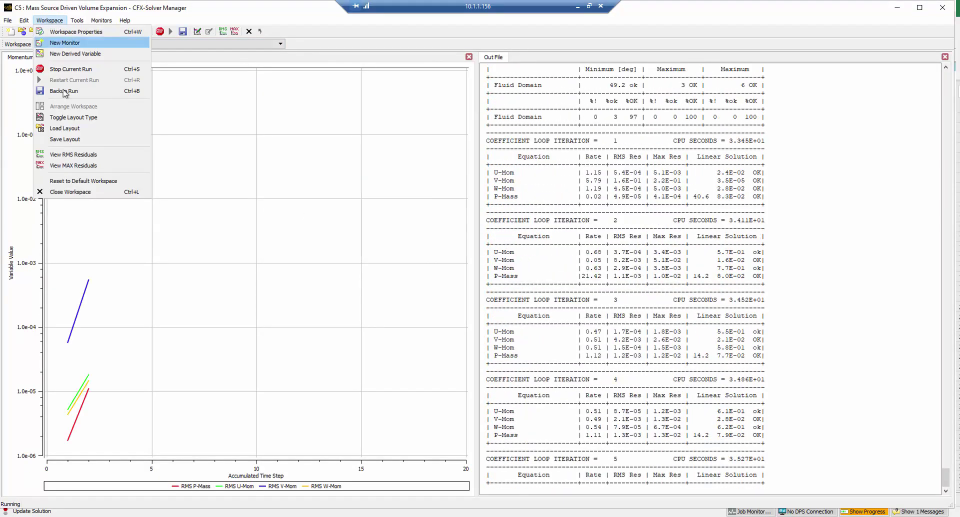
click(66, 128)
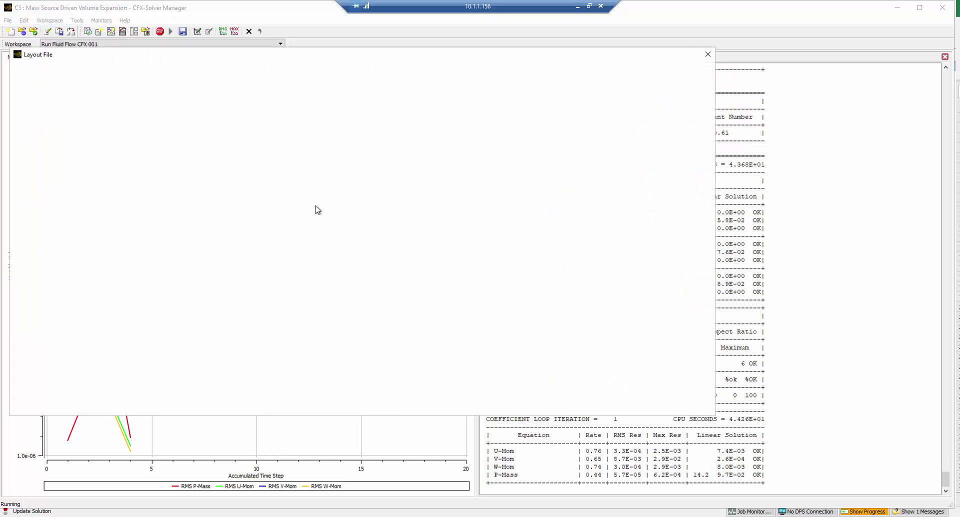
click(125, 74)
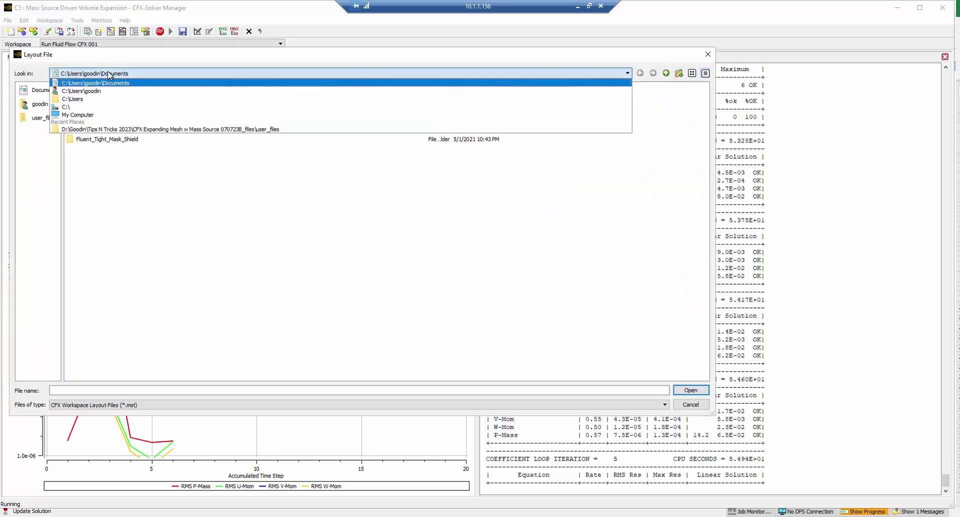
click(129, 131)
click(107, 100)
click(682, 392)
click(456, 274)
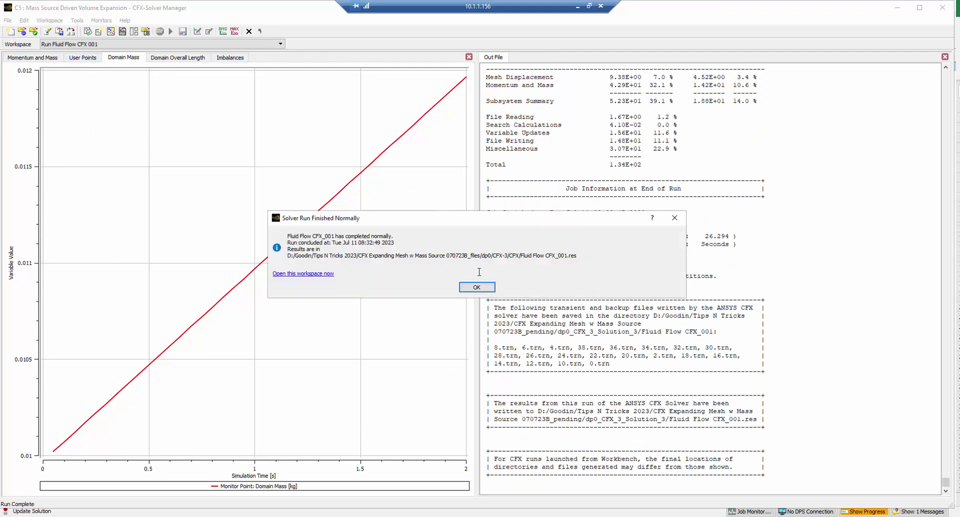
Step: Dismiss the run-finished message and add Plot Monitor 1 plotting Domain Mass
click(477, 288)
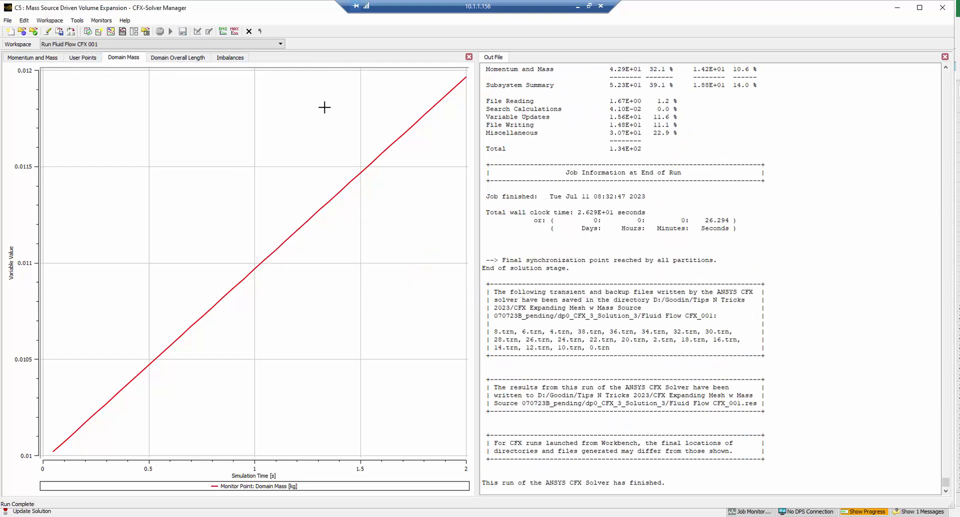
right_click(270, 59)
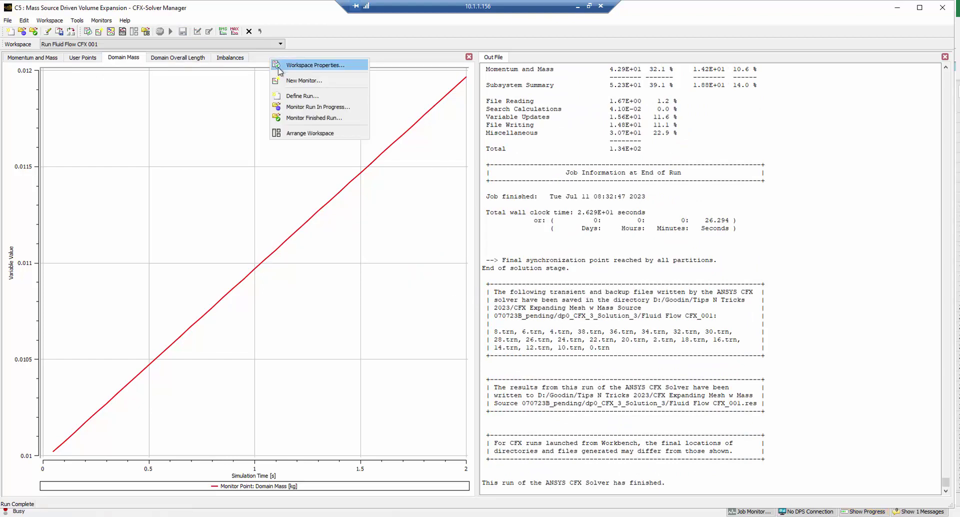
click(302, 81)
click(326, 150)
click(360, 225)
click(380, 242)
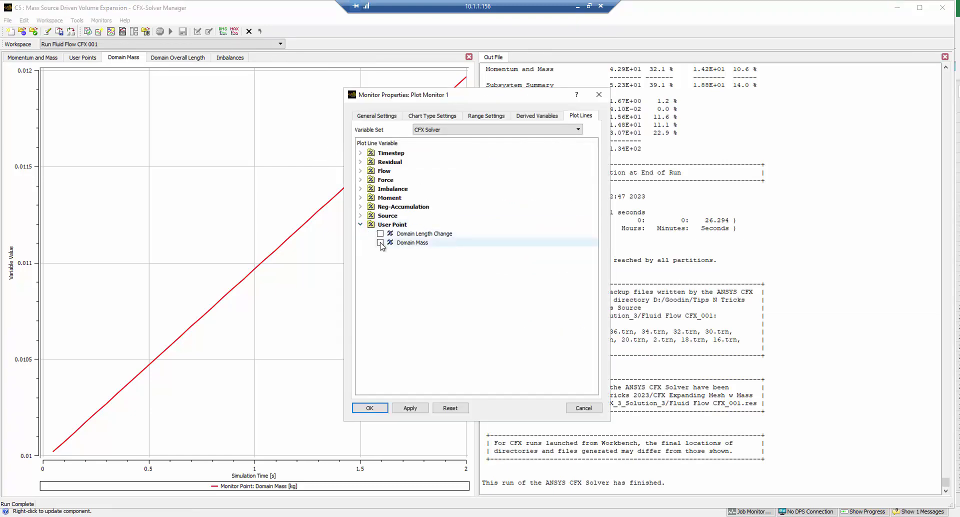
click(409, 408)
click(583, 408)
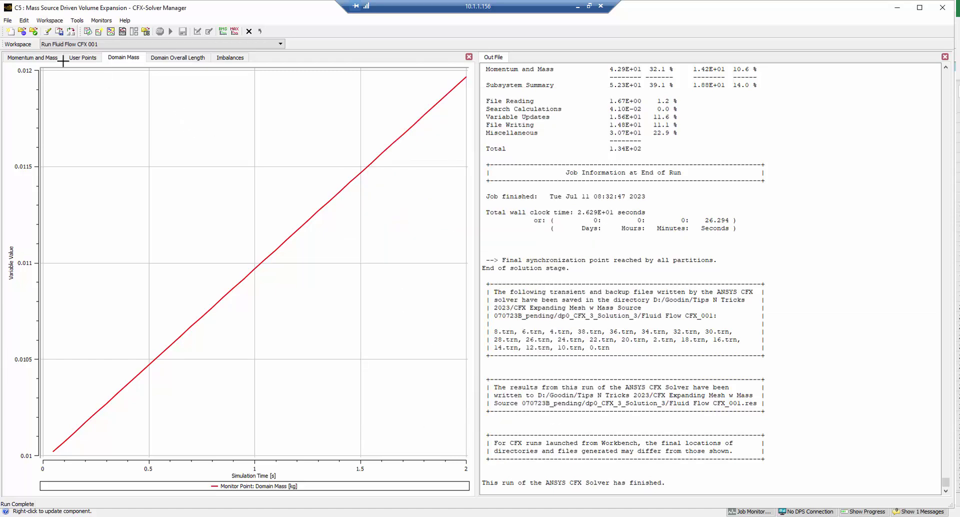
Step: Review the User Points, Domain Mass, Domain Overall Length and Imbalances plots
click(76, 59)
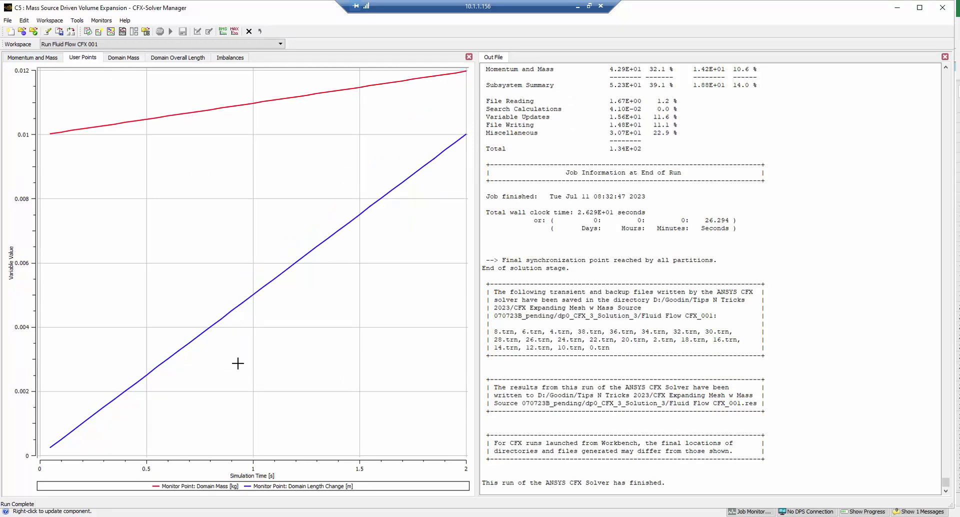
click(126, 60)
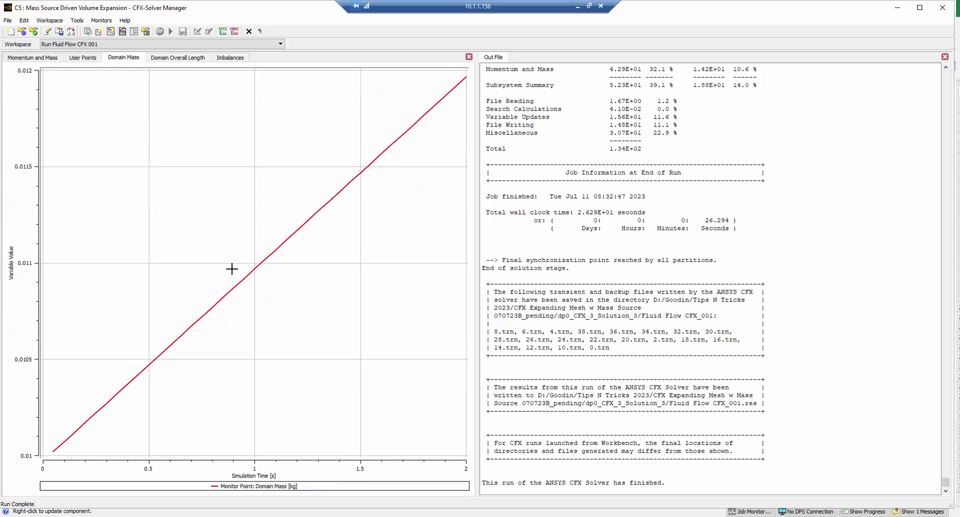
click(178, 58)
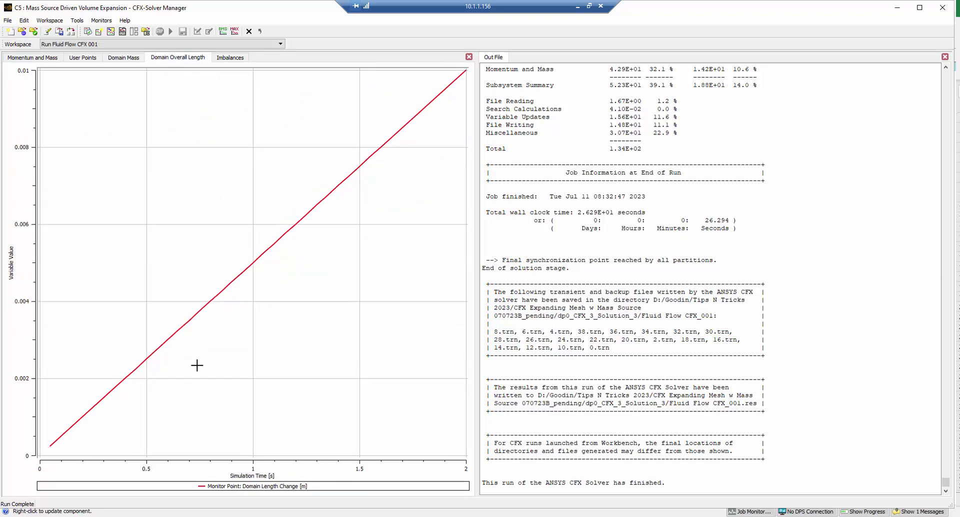
click(228, 59)
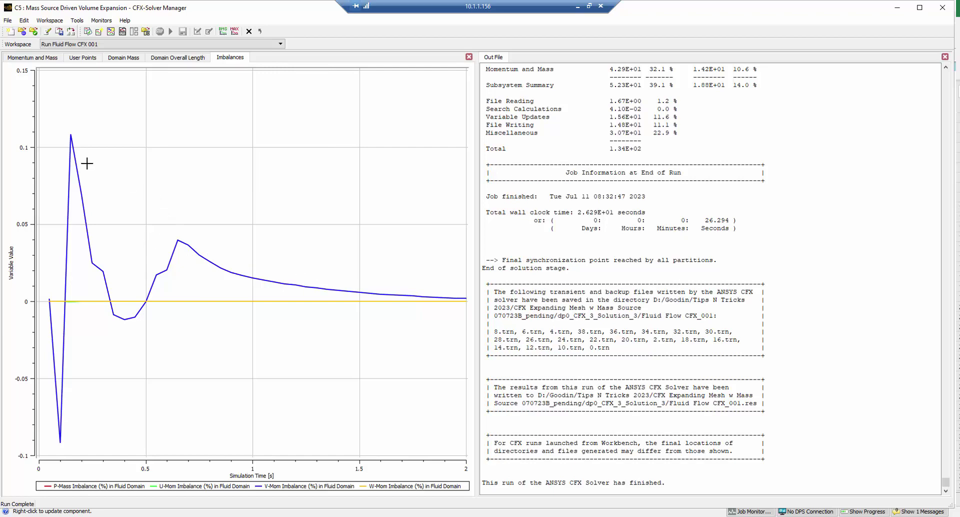
Step: Close the Solver Manager and open the case results in CFD-Post
click(7, 21)
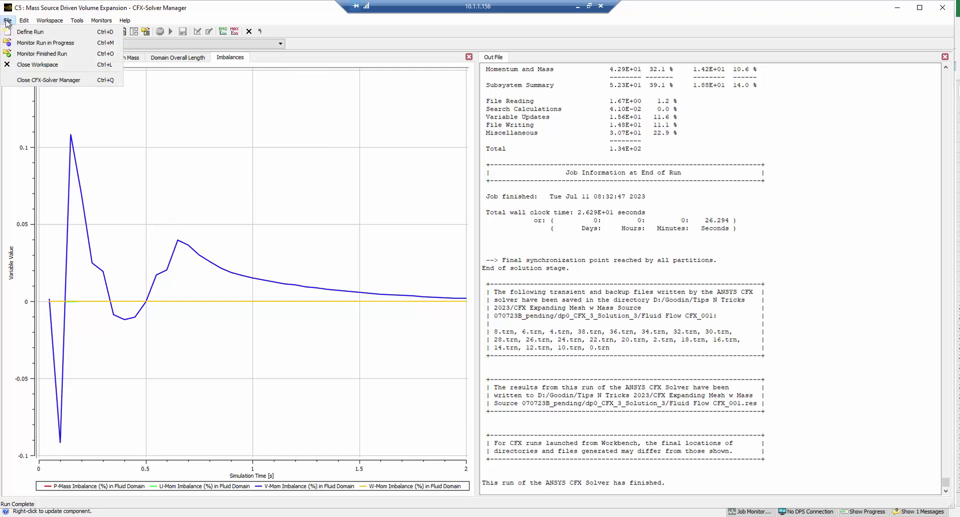
click(55, 81)
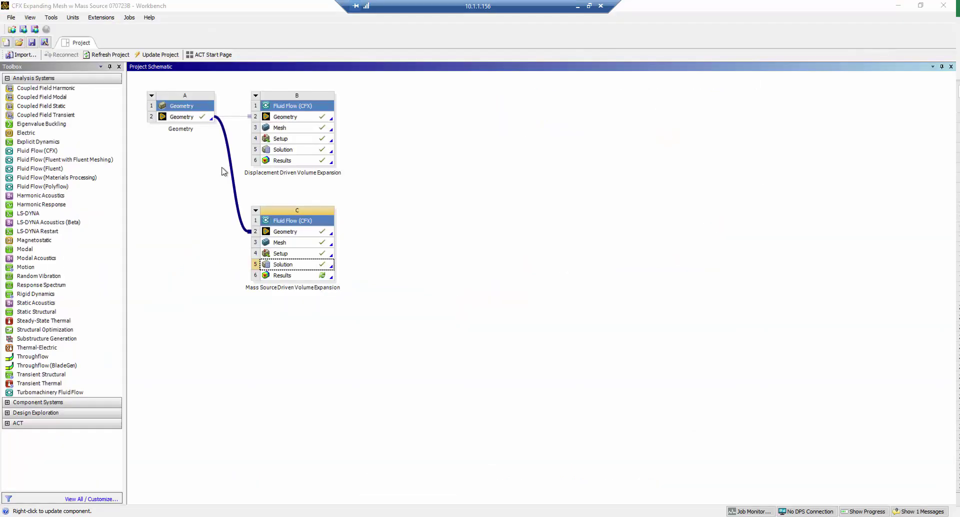
double_click(304, 280)
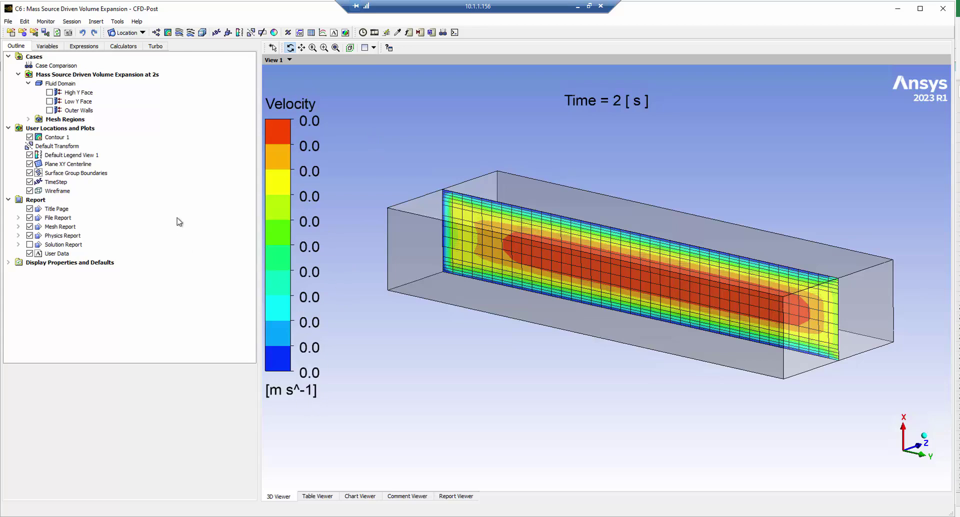
Step: Change the Velocity variable units to mm s^-1
click(47, 46)
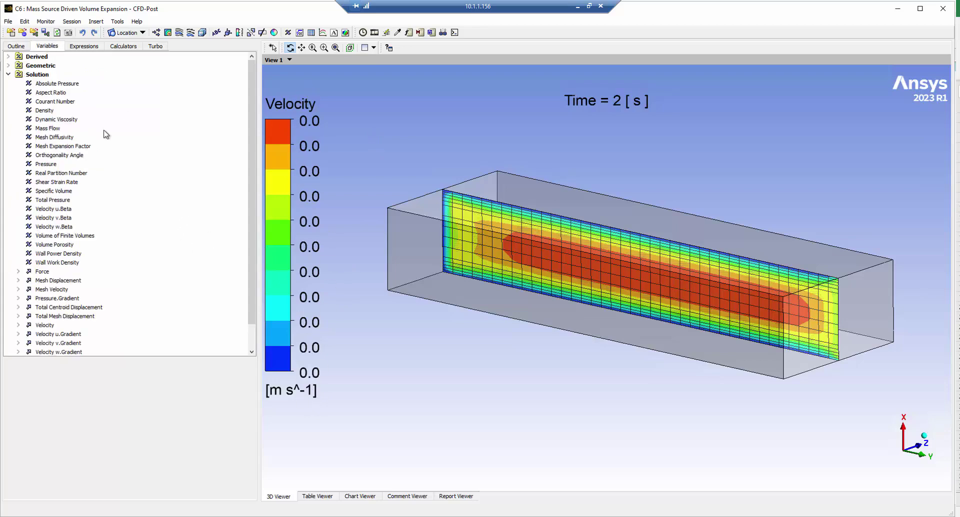
click(48, 326)
click(228, 383)
click(69, 408)
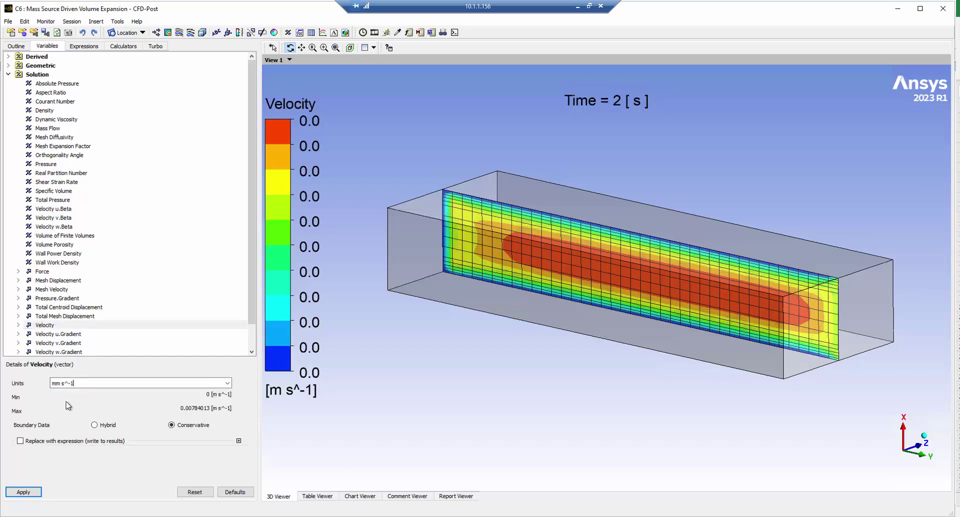
click(22, 492)
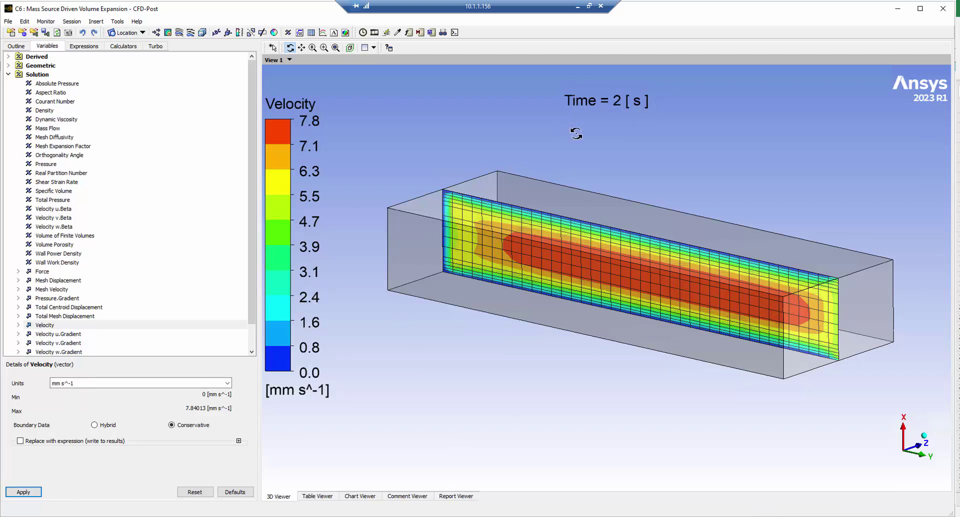
Step: Step the velocity results from time 0 to 0.6 s and back to 0 s
click(363, 33)
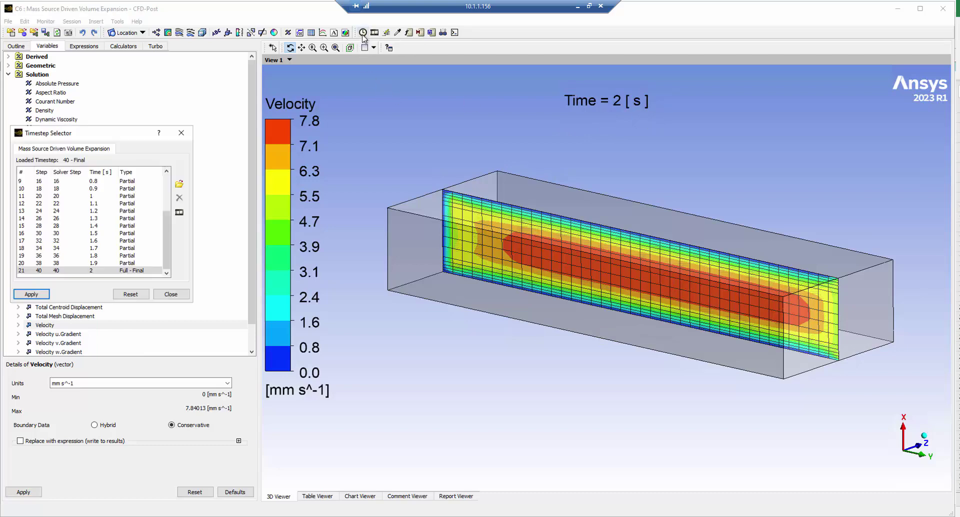
scroll(170, 215, up, 3)
double_click(72, 181)
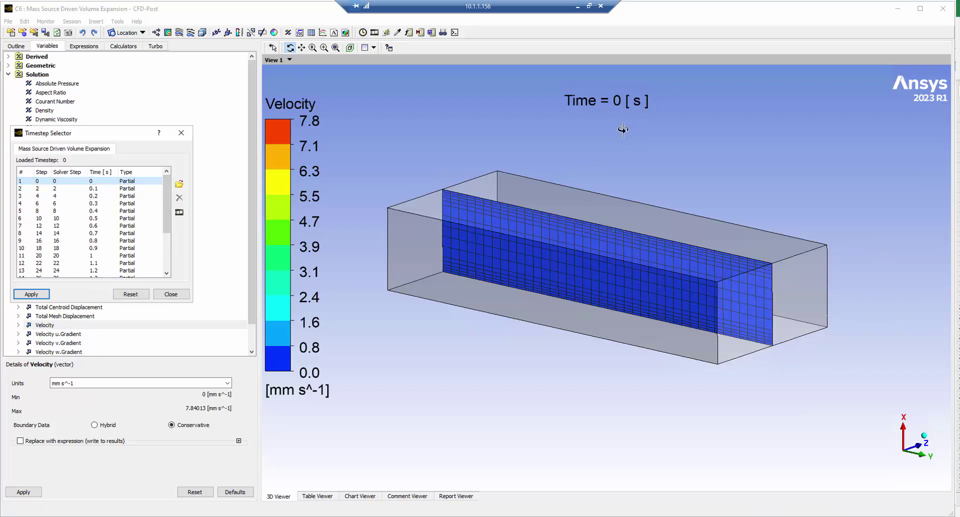
double_click(59, 229)
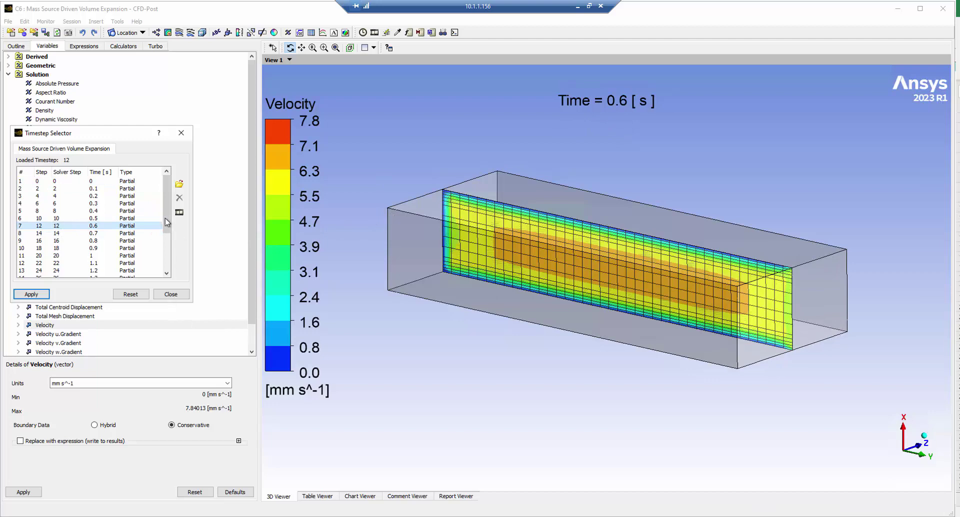
scroll(167, 221, down, 2)
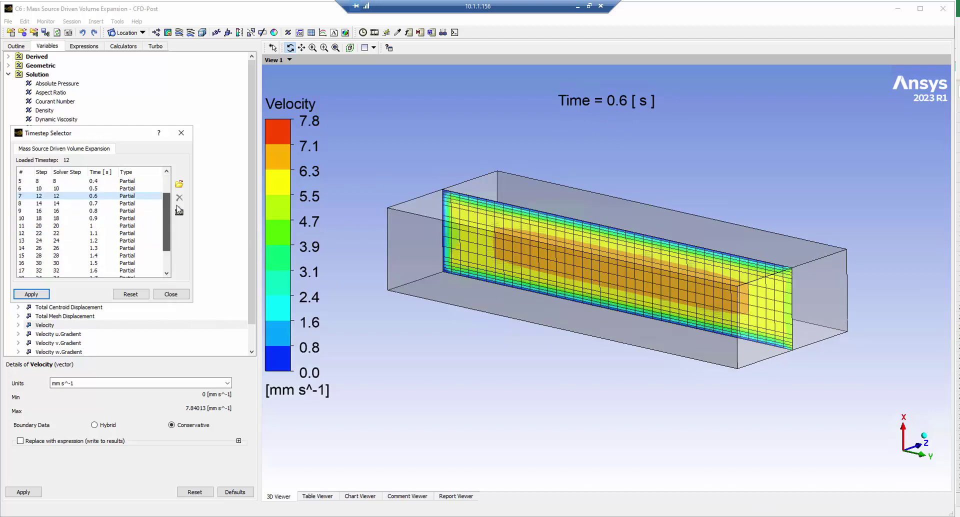
scroll(125, 210, up, 2)
double_click(62, 181)
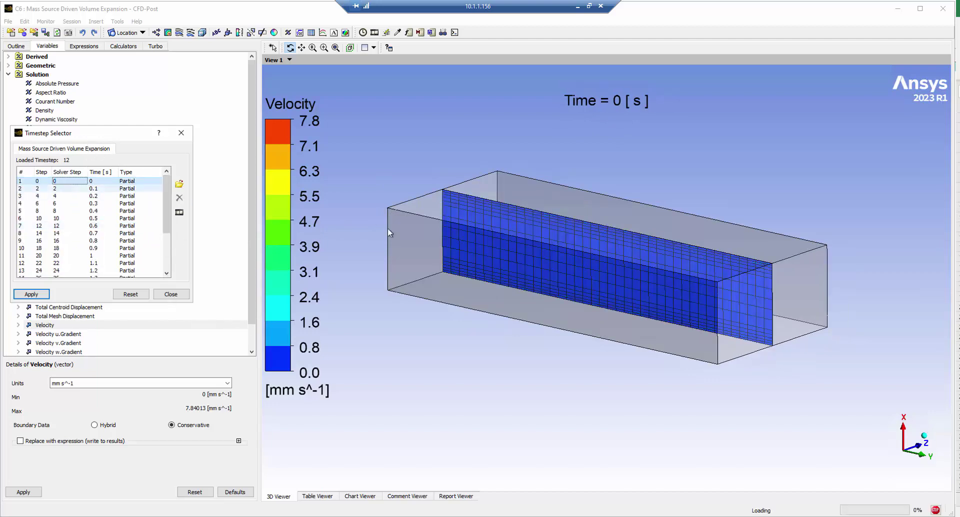
Step: Switch to a keyframe animation and add KeyframeNo1 at time 0 with 19 frames
click(374, 33)
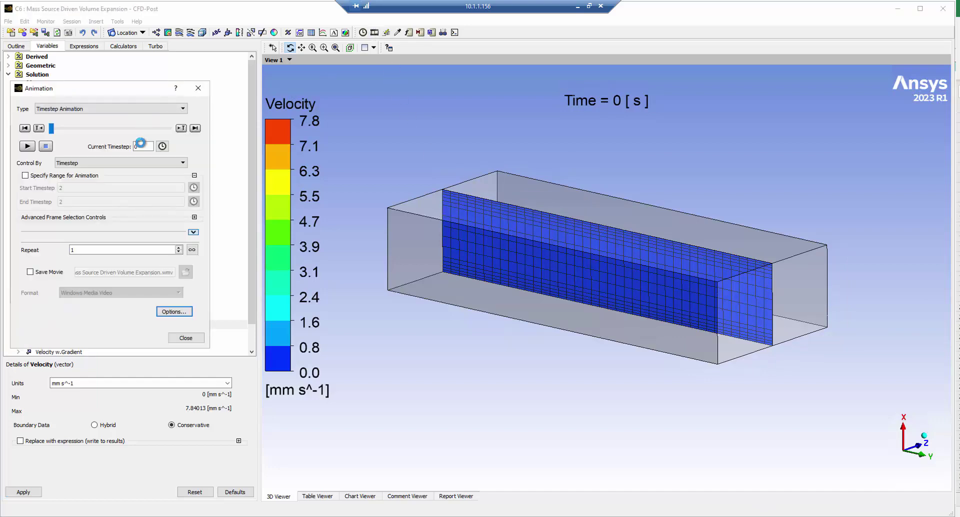
click(153, 109)
click(64, 141)
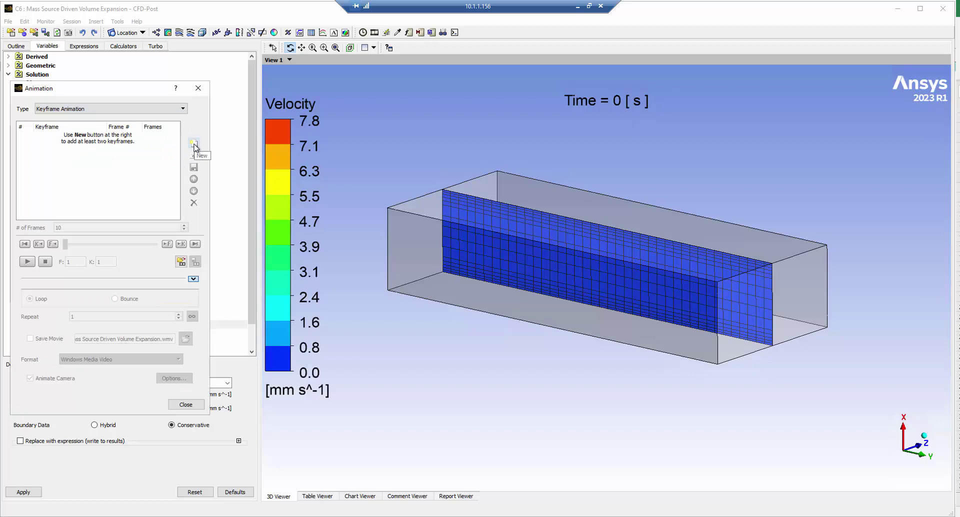
click(194, 145)
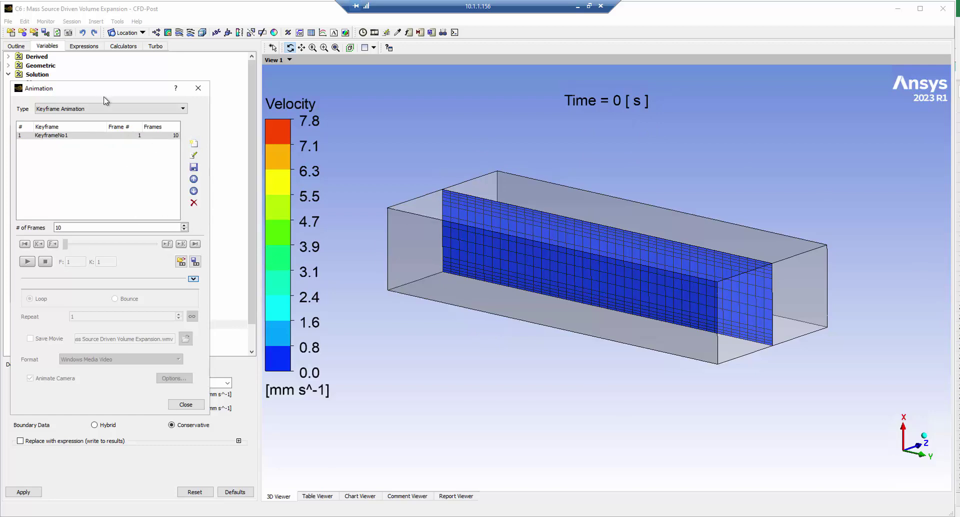
drag(105, 100, 419, 117)
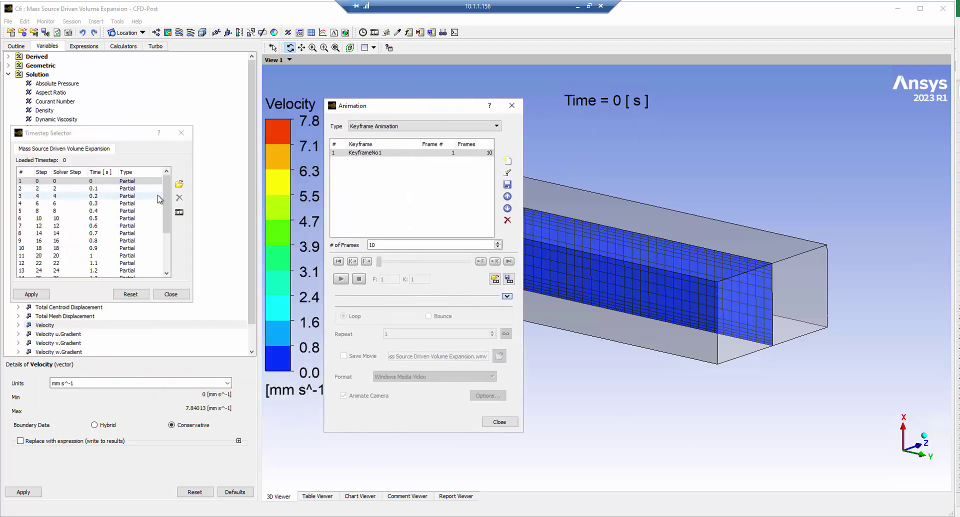
drag(167, 200, 167, 265)
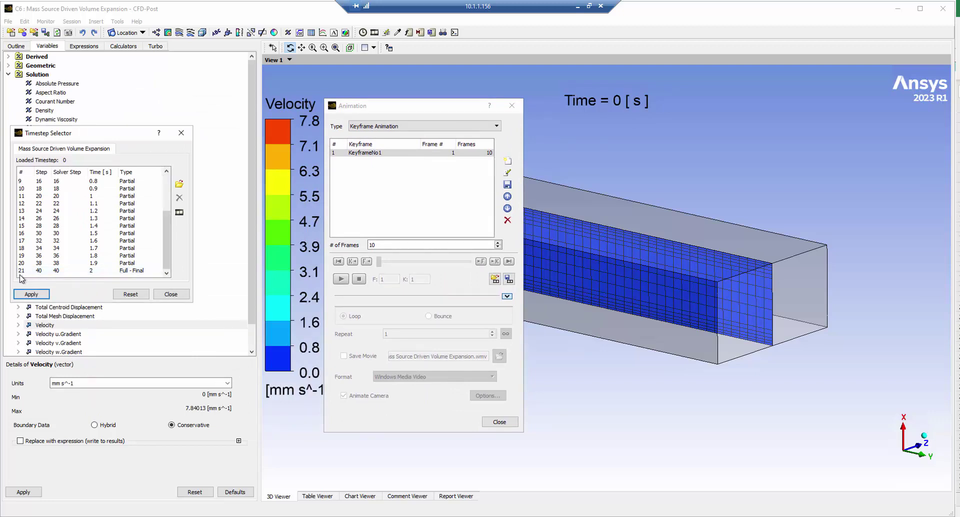
double_click(378, 244)
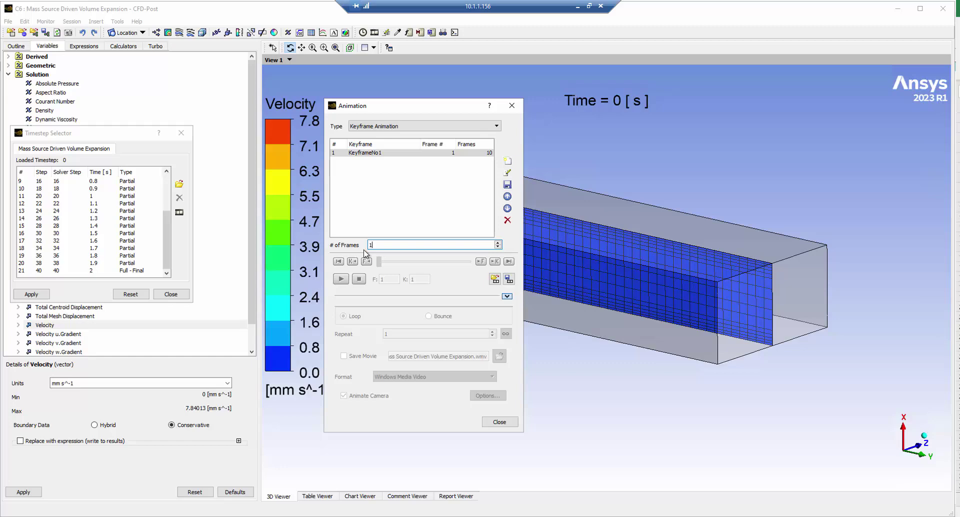
key(Return)
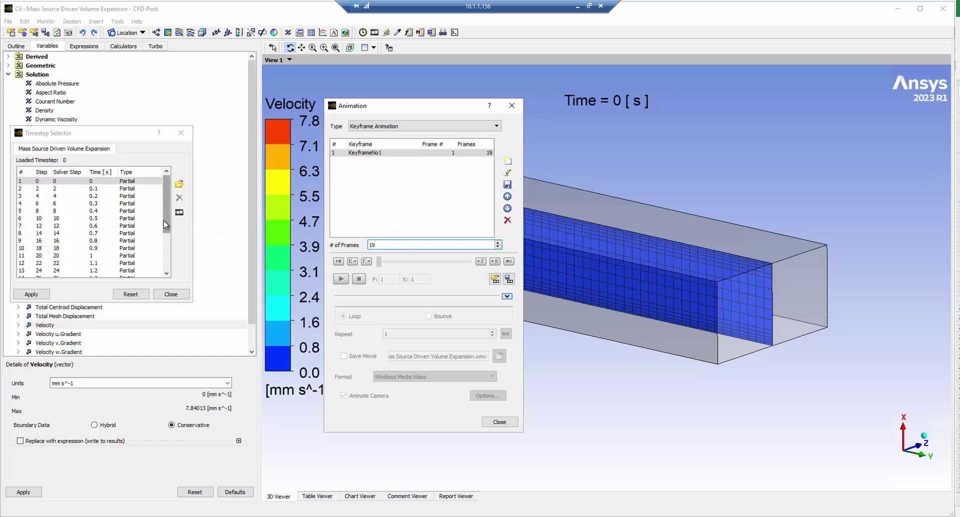
Step: Load the final 2 s timestep and add KeyframeNo2 there with 1 frame
drag(168, 210, 167, 246)
click(30, 271)
double_click(30, 271)
drag(377, 104, 330, 107)
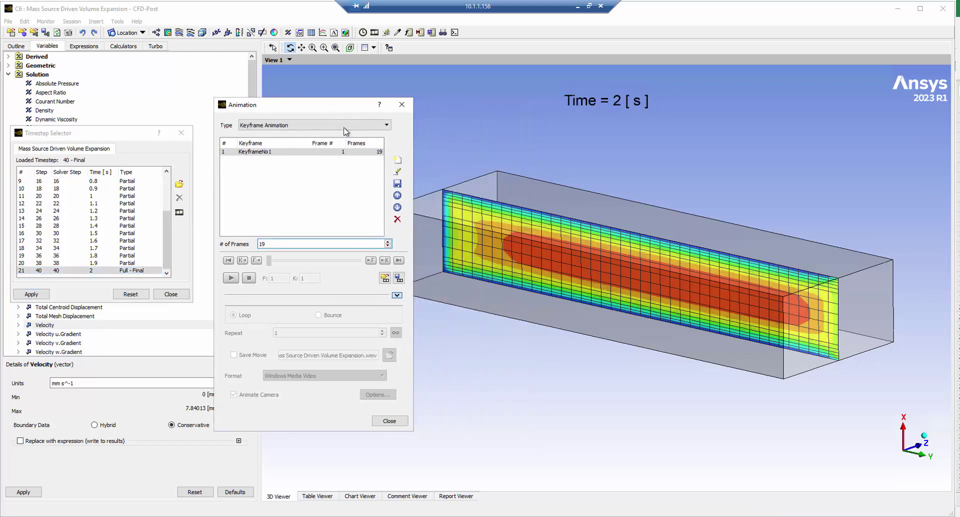
click(399, 162)
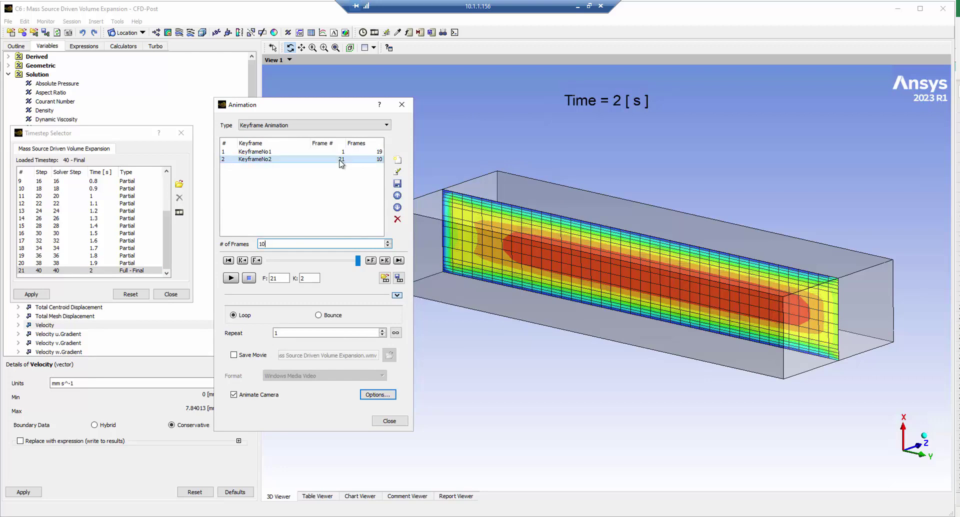
click(271, 244)
text(1)
key(Return)
Step: Save the animation as an MPEG4 movie named 'Mass Source Driven Volume Expansion B.mp4'
click(233, 355)
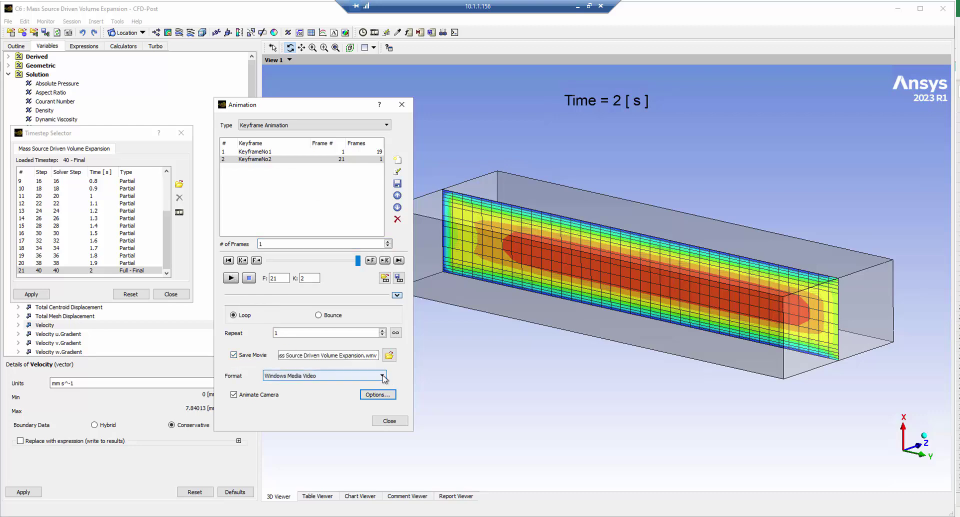
click(382, 376)
click(291, 392)
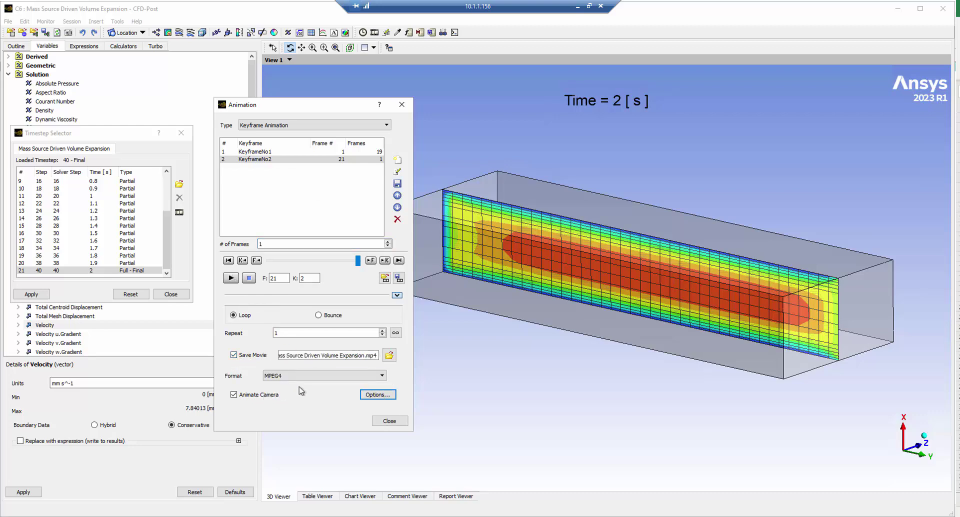
click(389, 355)
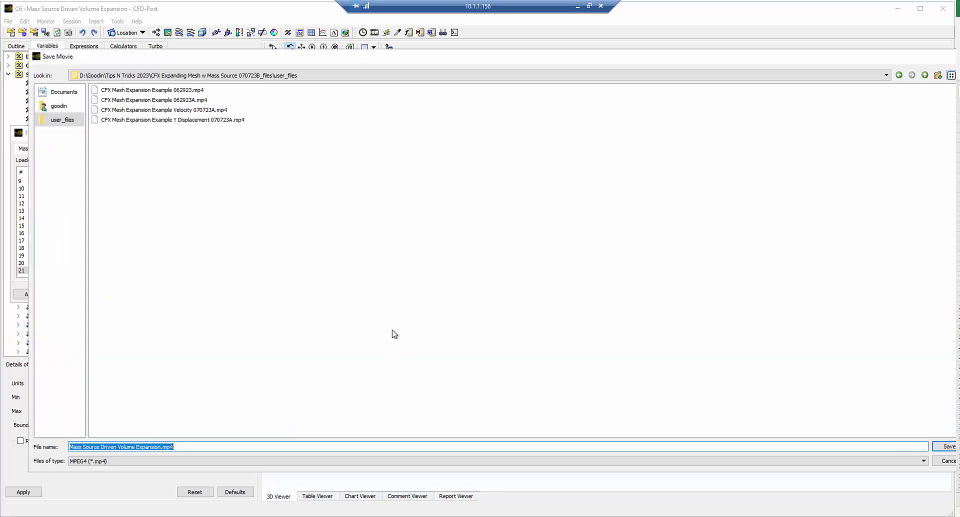
click(161, 446)
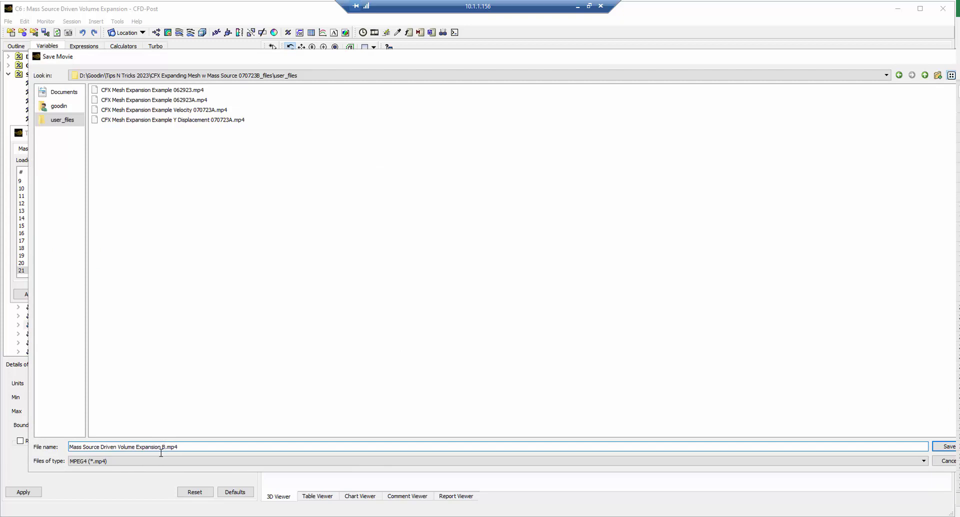
click(944, 447)
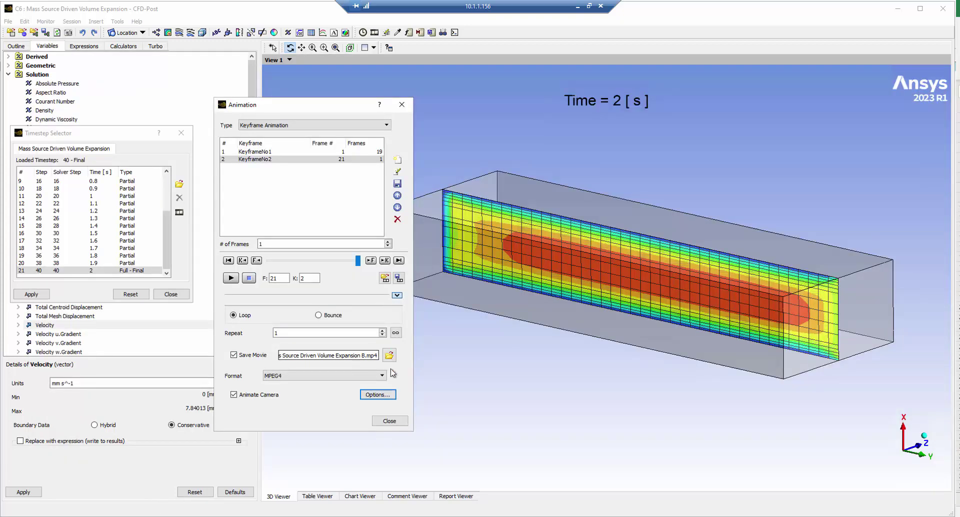
click(379, 395)
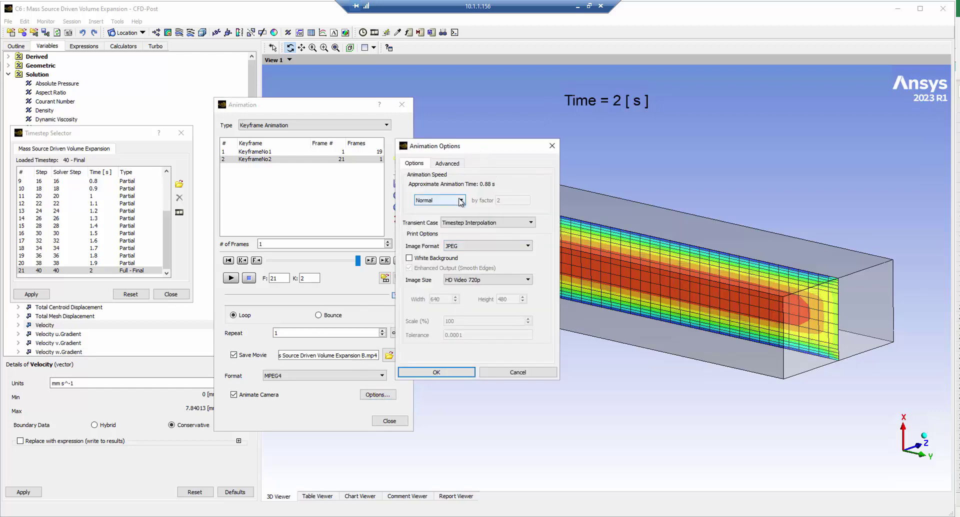
Step: Set the animation speed to slower by a factor of 15
click(458, 201)
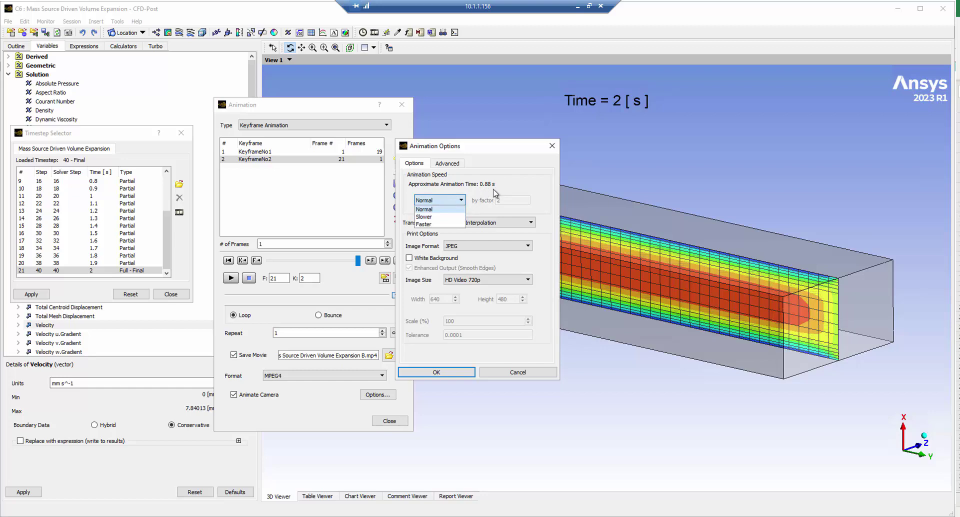
click(449, 218)
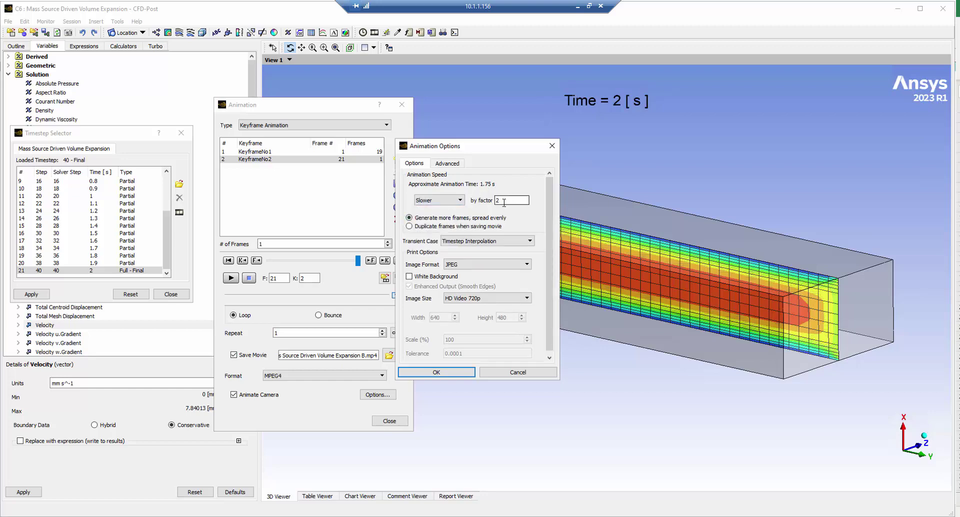
drag(500, 201, 492, 204)
click(524, 181)
Step: Choose HD Video 1080p image size and High movie quality, and accept the options
click(463, 299)
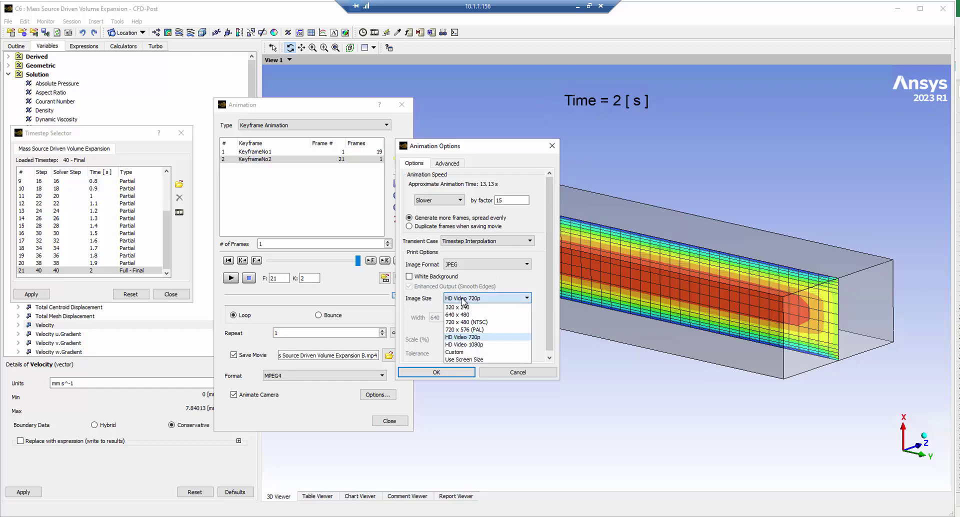
click(460, 345)
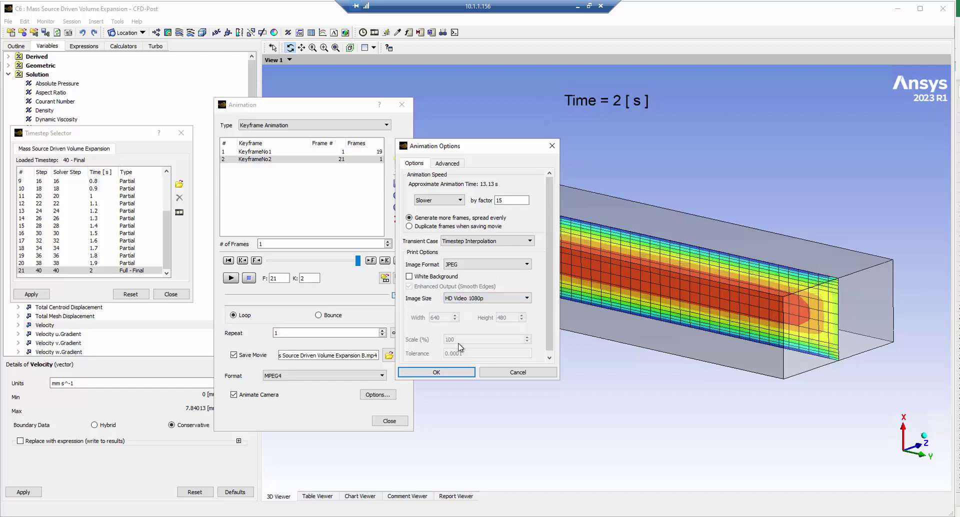
click(443, 165)
click(462, 211)
click(458, 225)
click(416, 373)
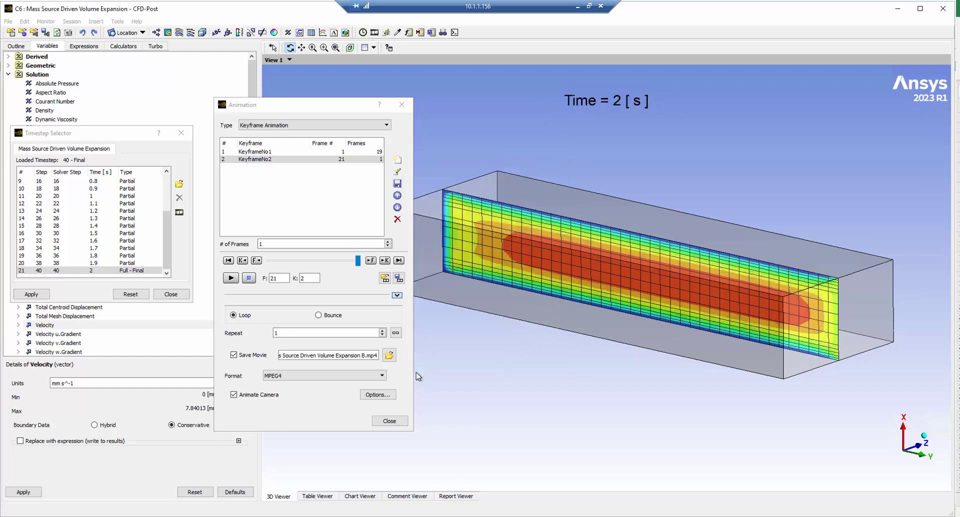
Step: Rewind the velocity animation to Time = 0 and play it to record the movie
click(227, 261)
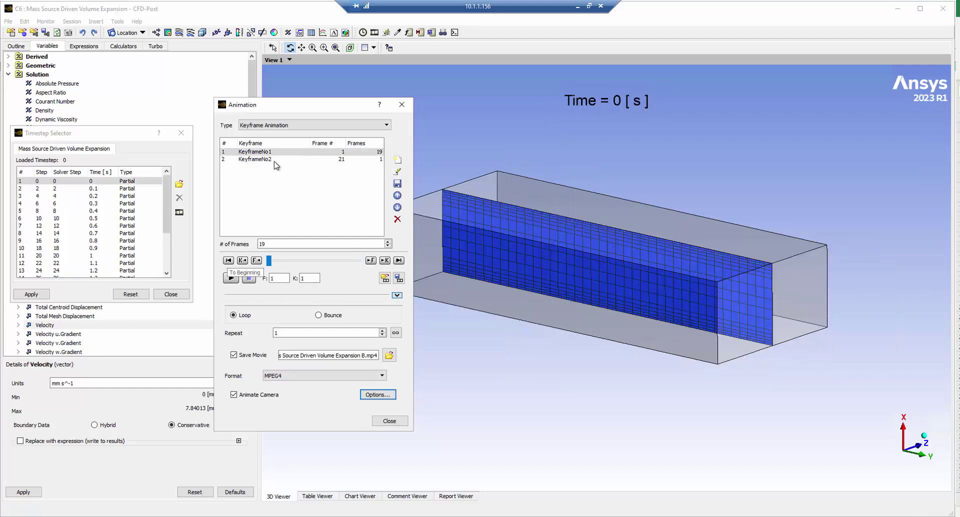
drag(287, 104, 194, 79)
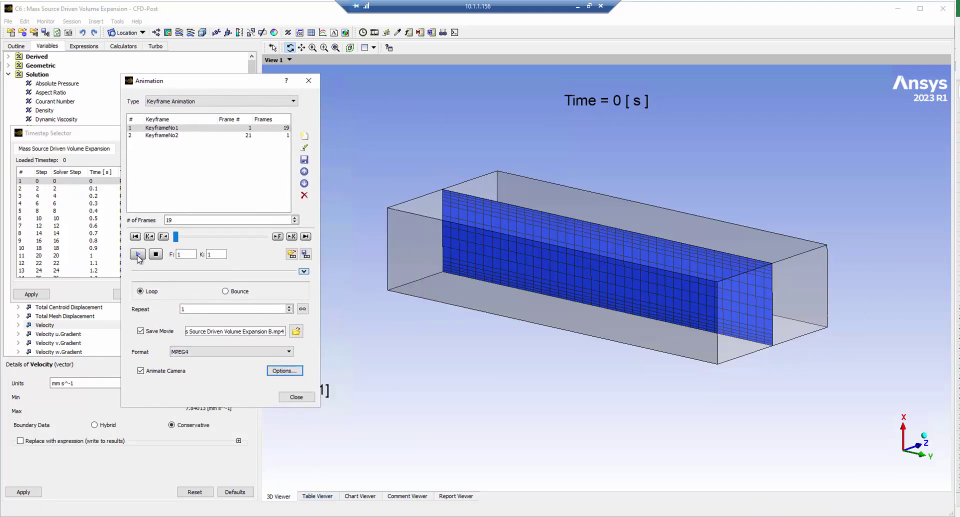
click(138, 254)
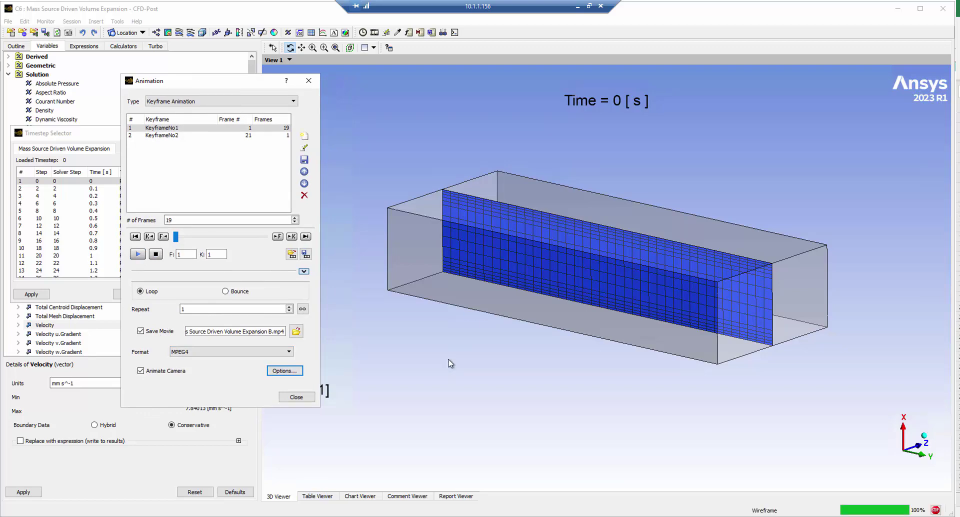